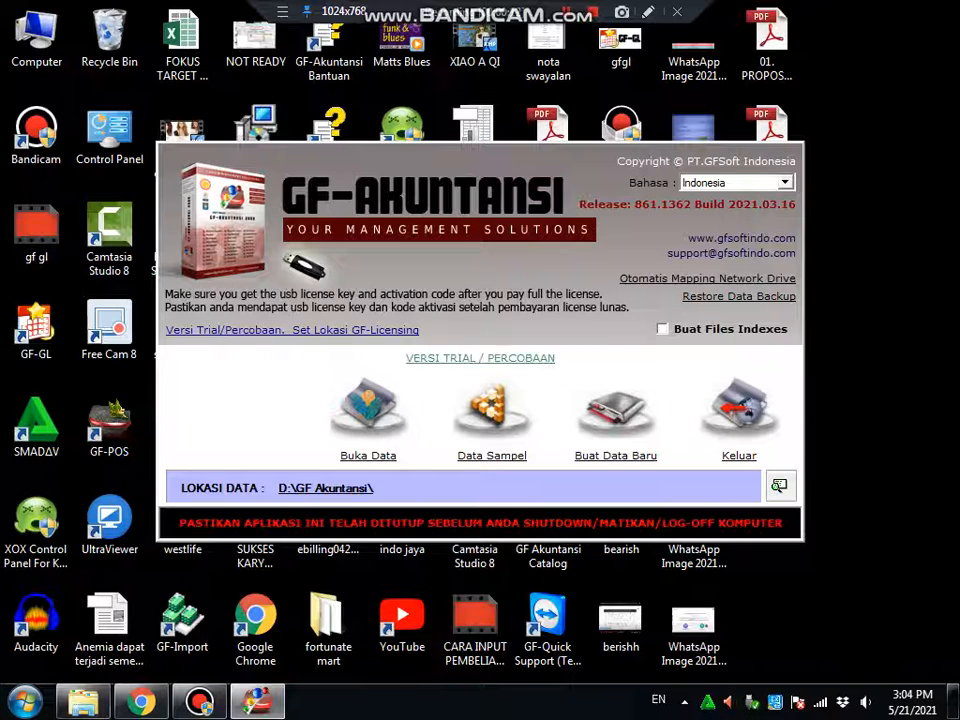
# Launch the Buat Data Baru wizard from the GF-Akuntansi start screen
pyautogui.click(616, 412)
# Change the data location to D:\GF KARYA MAJU 2\ and enter the title TOKO KARYA MAJU
pyautogui.click(246, 280)
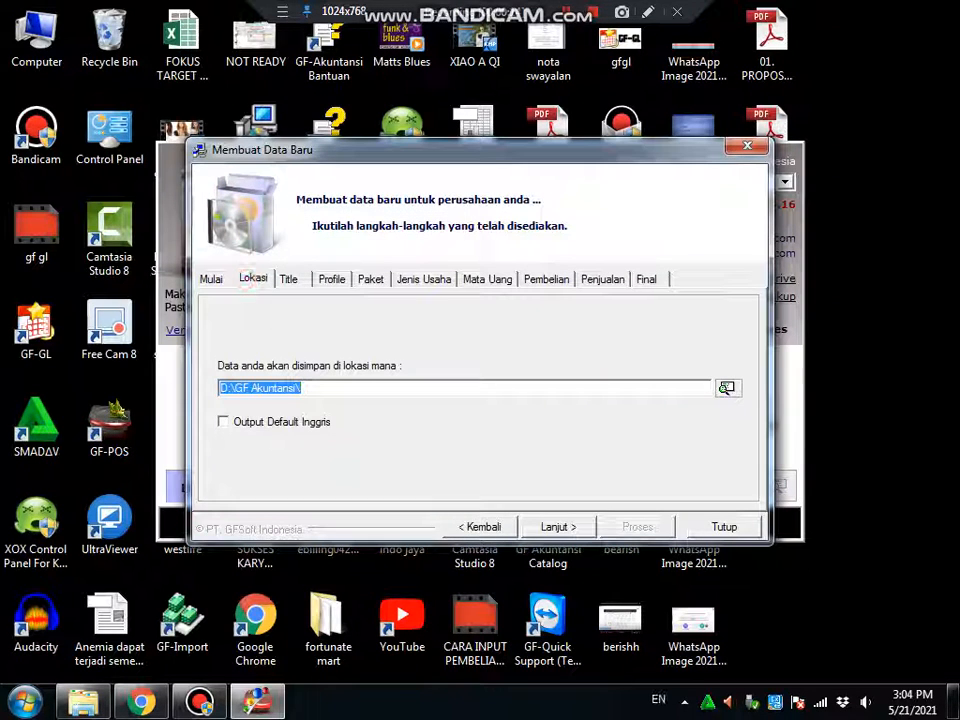
pyautogui.click(321, 390)
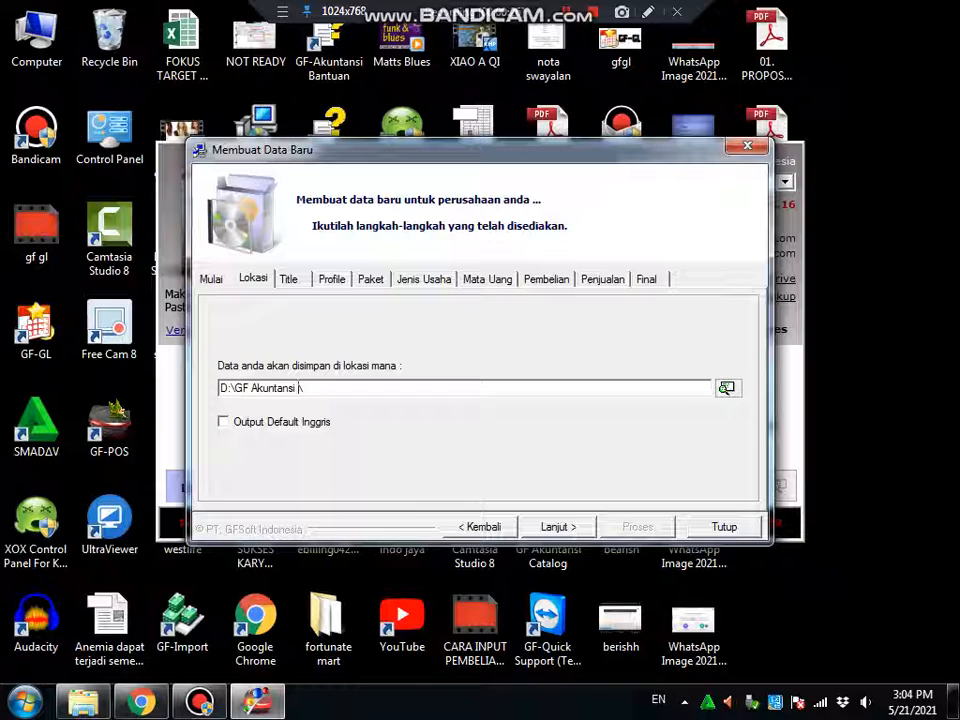
pyautogui.press('BackSpace')
pyautogui.press('BackSpace')
pyautogui.press('BackSpace')
pyautogui.press('BackSpace')
pyautogui.press('BackSpace')
pyautogui.press('BackSpace')
pyautogui.press('BackSpace')
pyautogui.press('BackSpace')
pyautogui.press('BackSpace')
pyautogui.press('BackSpace')
pyautogui.write('\\GF ')
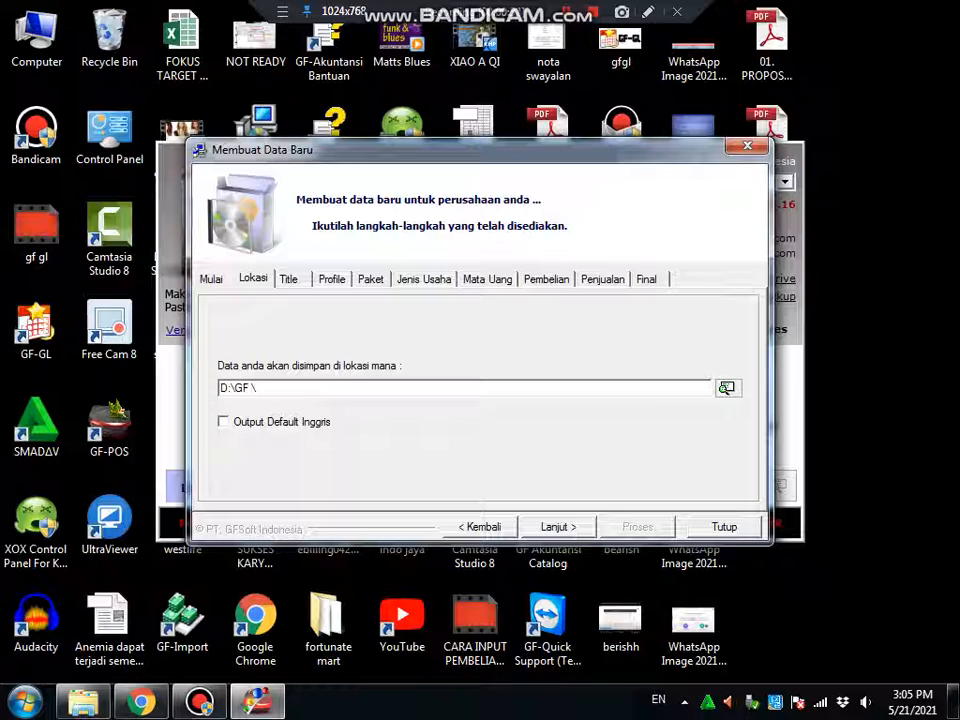
pyautogui.write('KARYA MAJU 2')
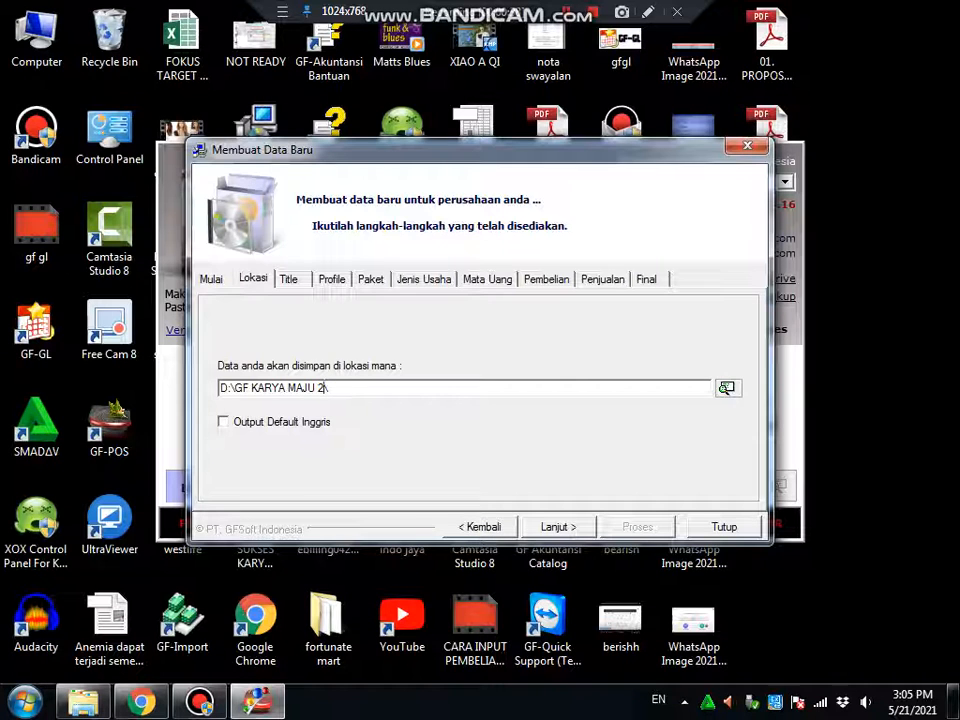
pyautogui.press('Return')
pyautogui.write('TOKO KAR')
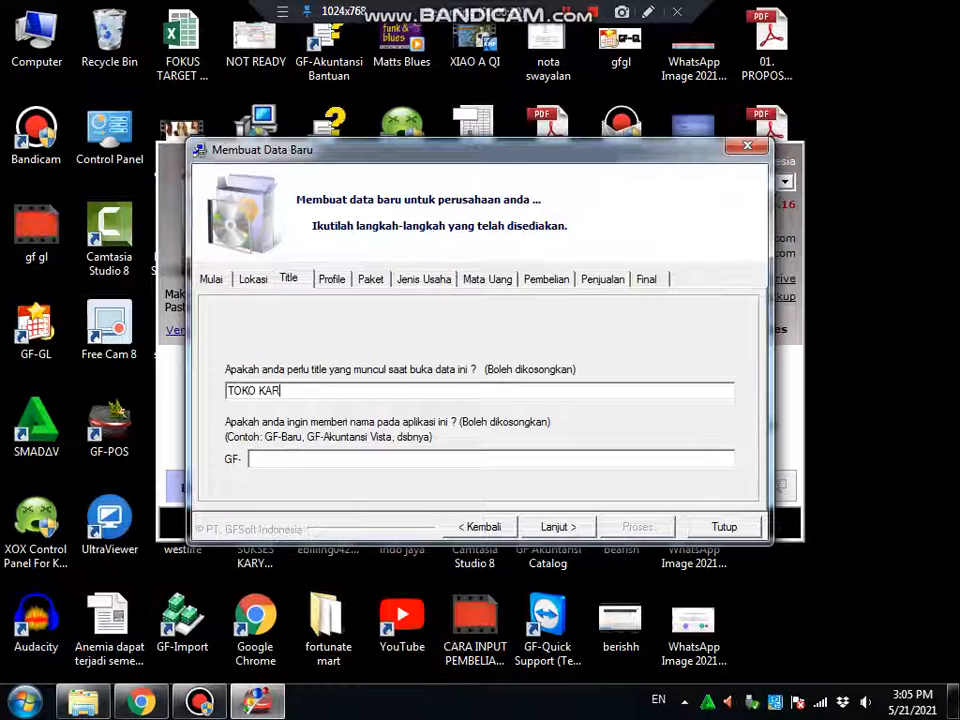
pyautogui.write('YA MAJU')
# Enter TOKO KARYA MAJU as application and profile name, and change report heading Batam to DUMAI
pyautogui.press('Tab')
pyautogui.write('TOK')
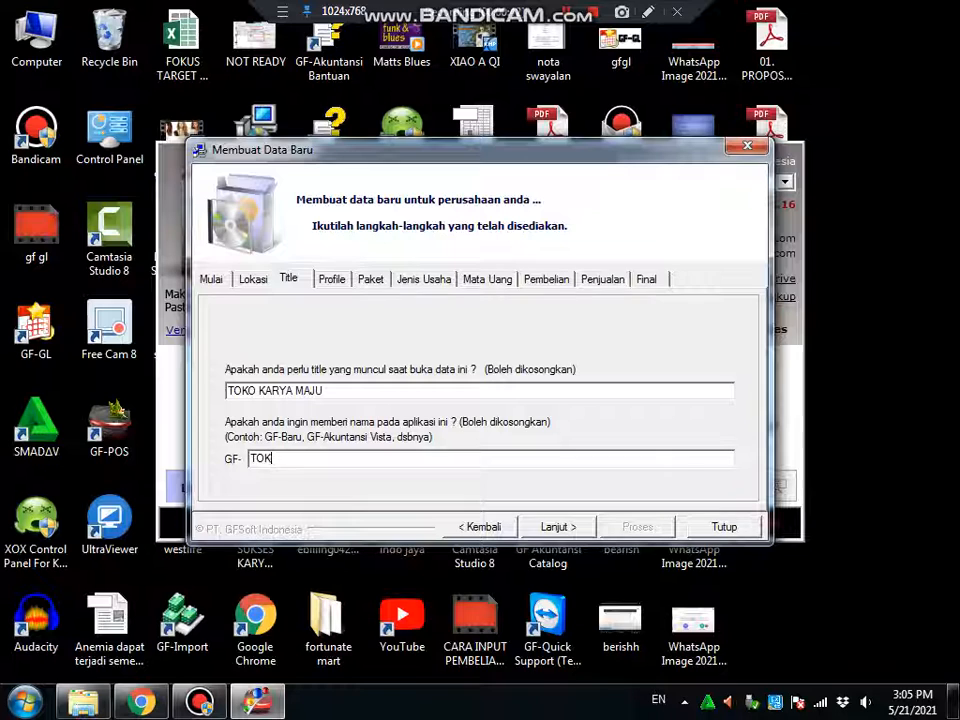
pyautogui.write('O KARYA MAJU')
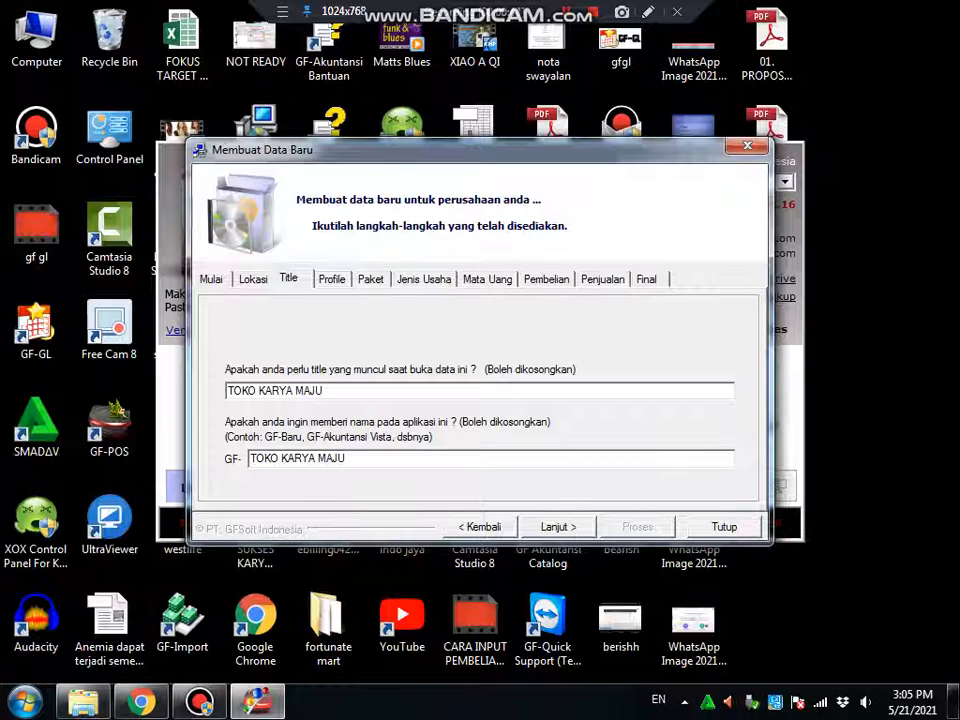
pyautogui.press('Return')
pyautogui.write('TOK')
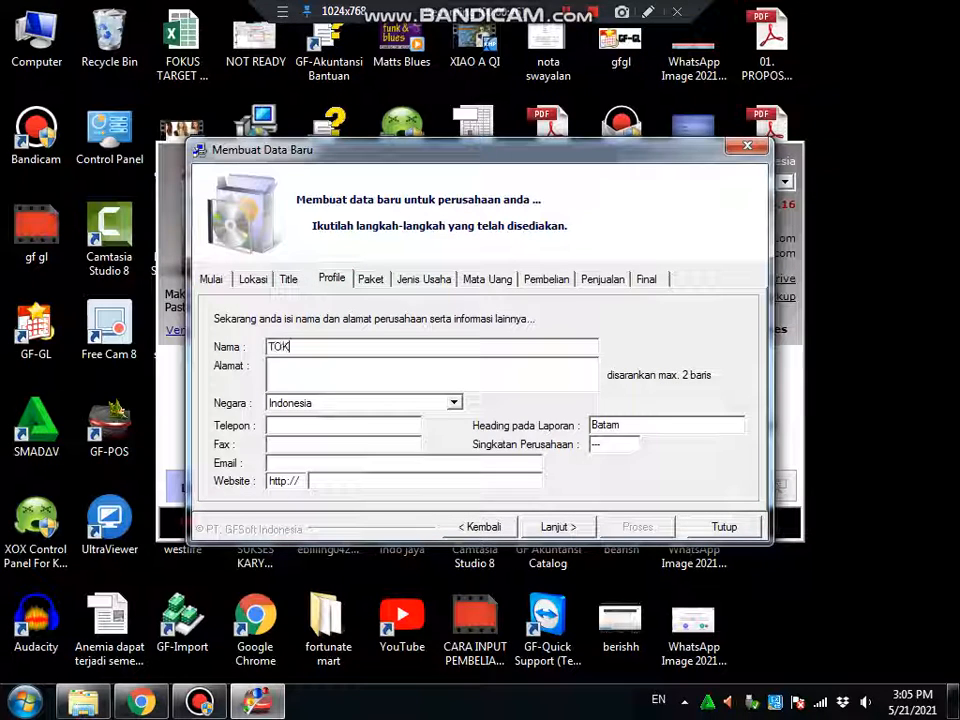
pyautogui.write('O KARYA MAJU')
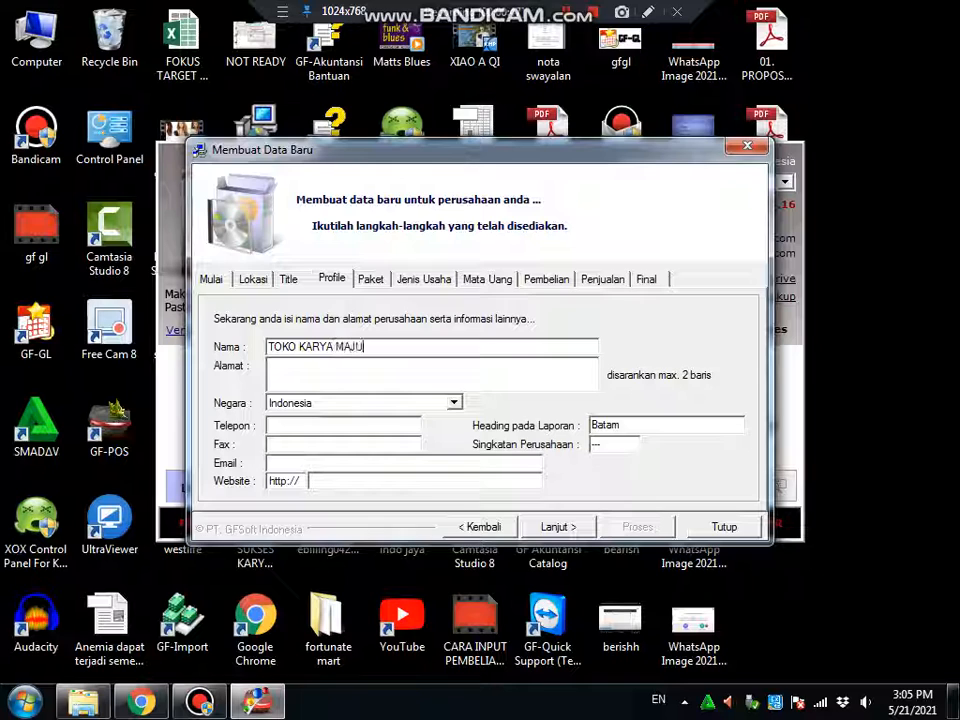
pyautogui.doubleClick(622, 424)
pyautogui.write('DUMAI')
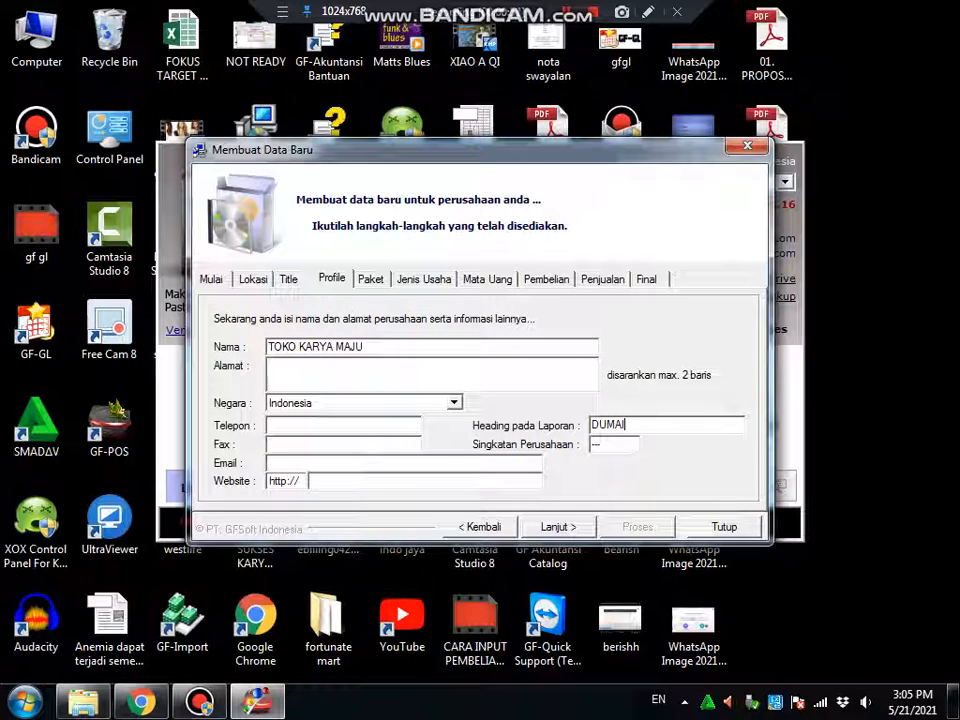
pyautogui.doubleClick(622, 442)
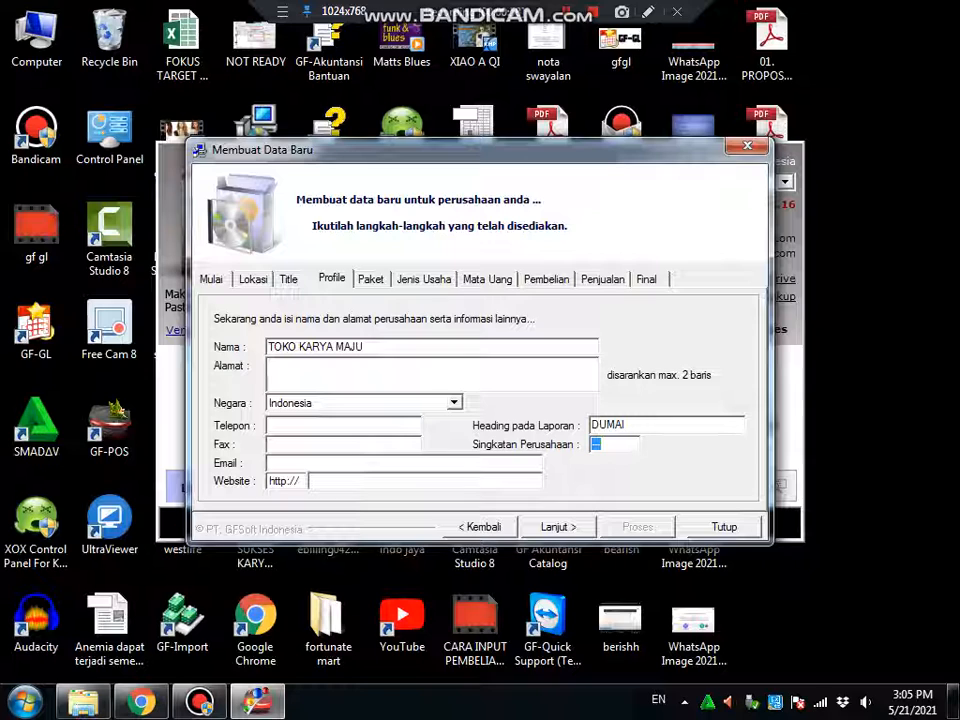
# Set abbreviation KM, then pick Paket ACCOUNTING with Kas Kontrol, G/L Kontrol and automatic account codes
pyautogui.write('KM')
pyautogui.click(368, 280)
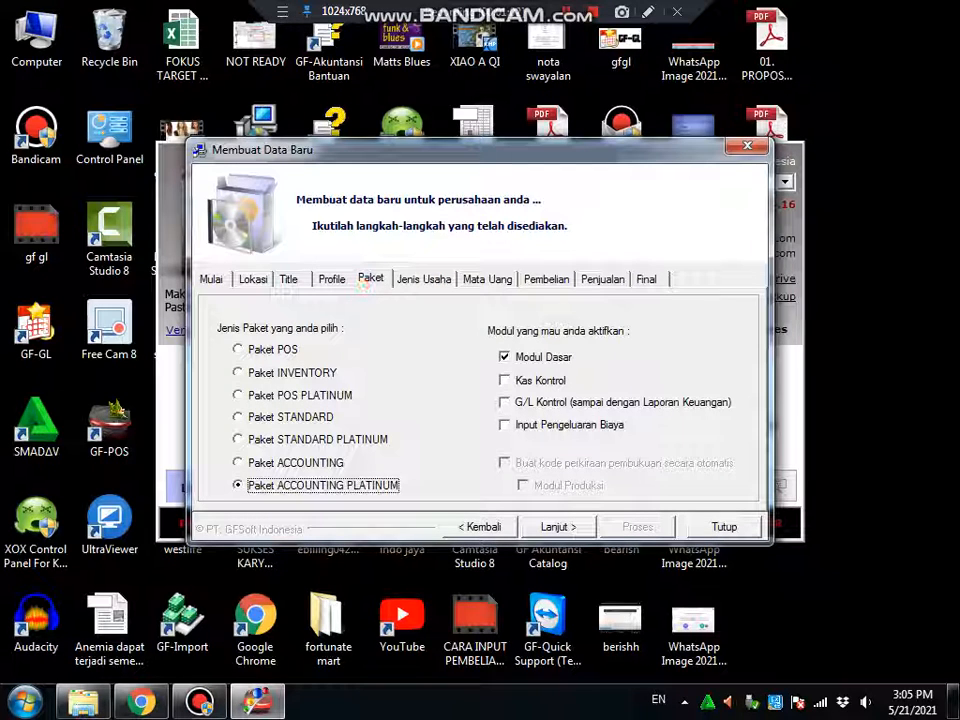
pyautogui.click(302, 463)
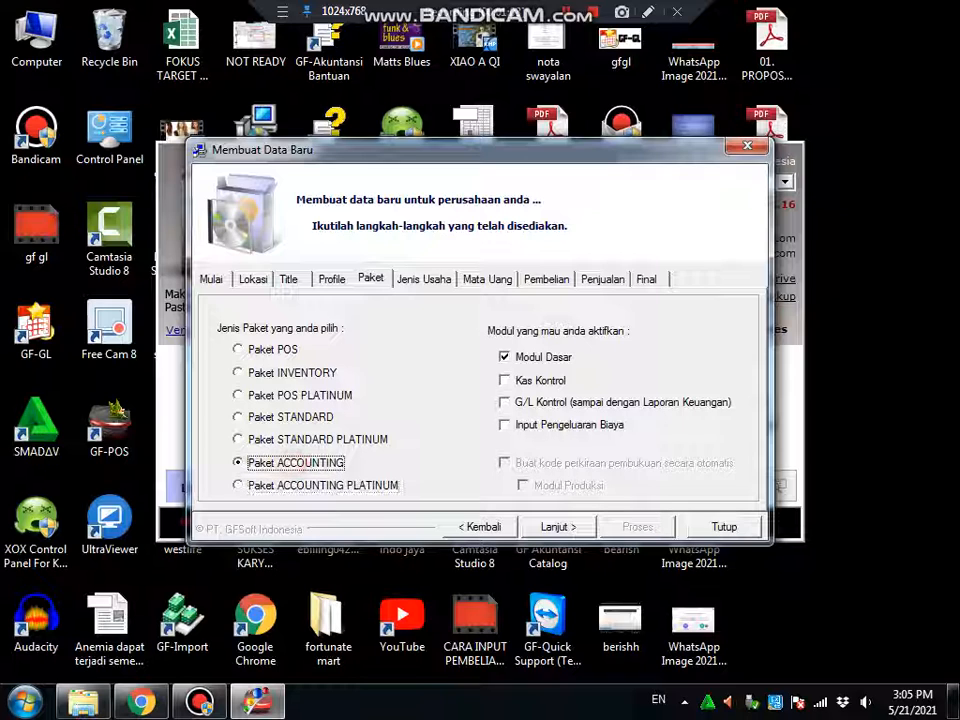
pyautogui.click(522, 381)
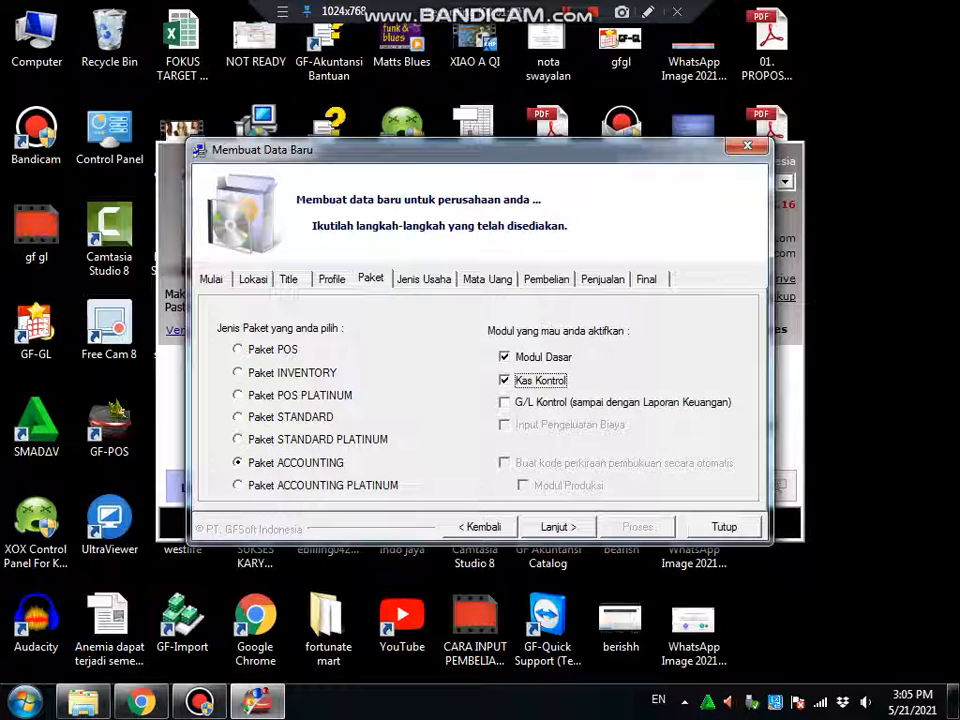
pyautogui.click(508, 402)
pyautogui.click(508, 463)
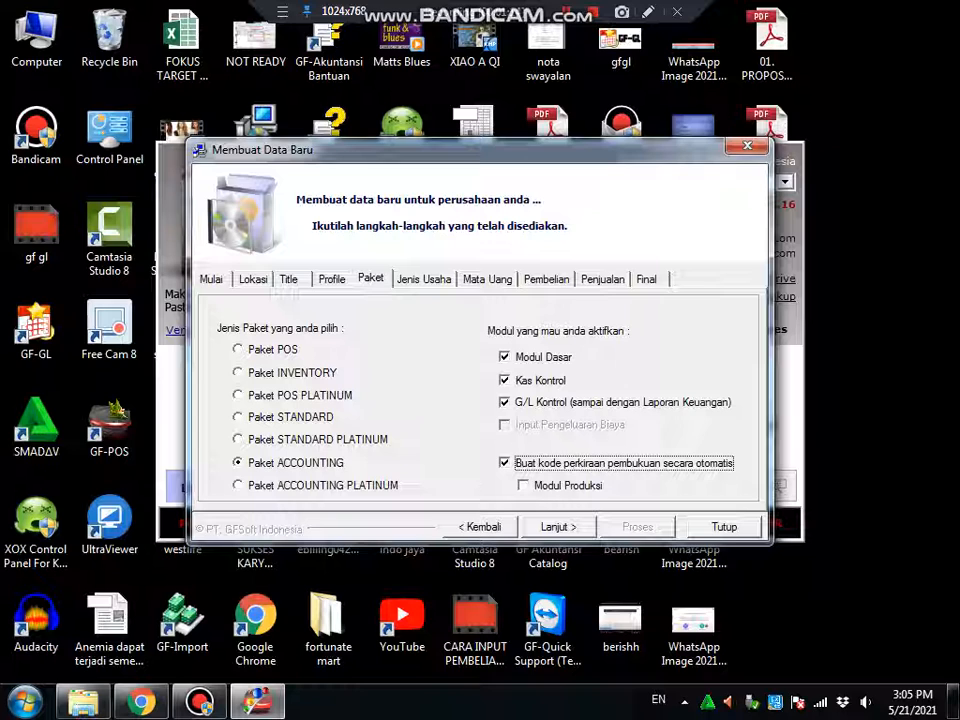
pyautogui.click(546, 485)
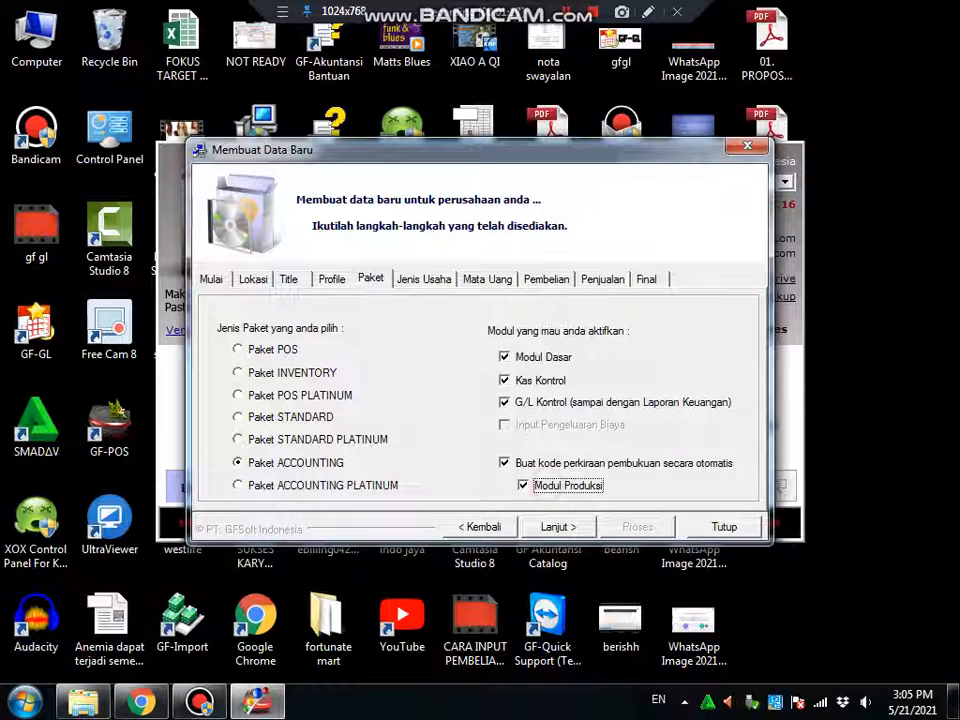
pyautogui.click(546, 485)
pyautogui.click(558, 527)
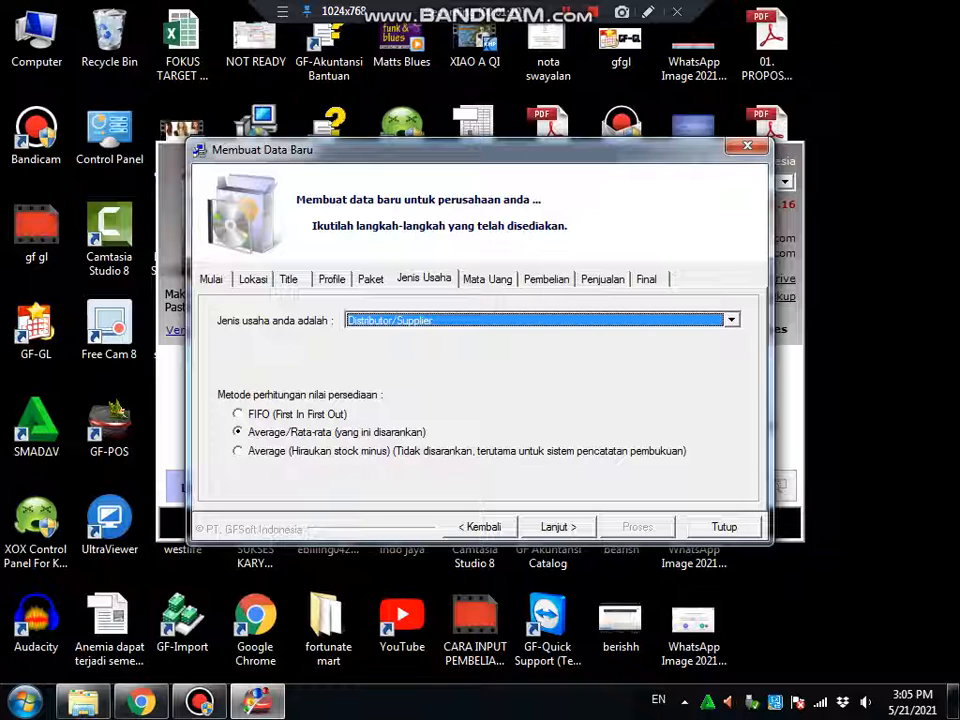
# Choose business type Distributor/Supplier Lainnya (1 DO 1 Invoice) and settle the stock valuation method
pyautogui.hotkey('alt', 'Down')
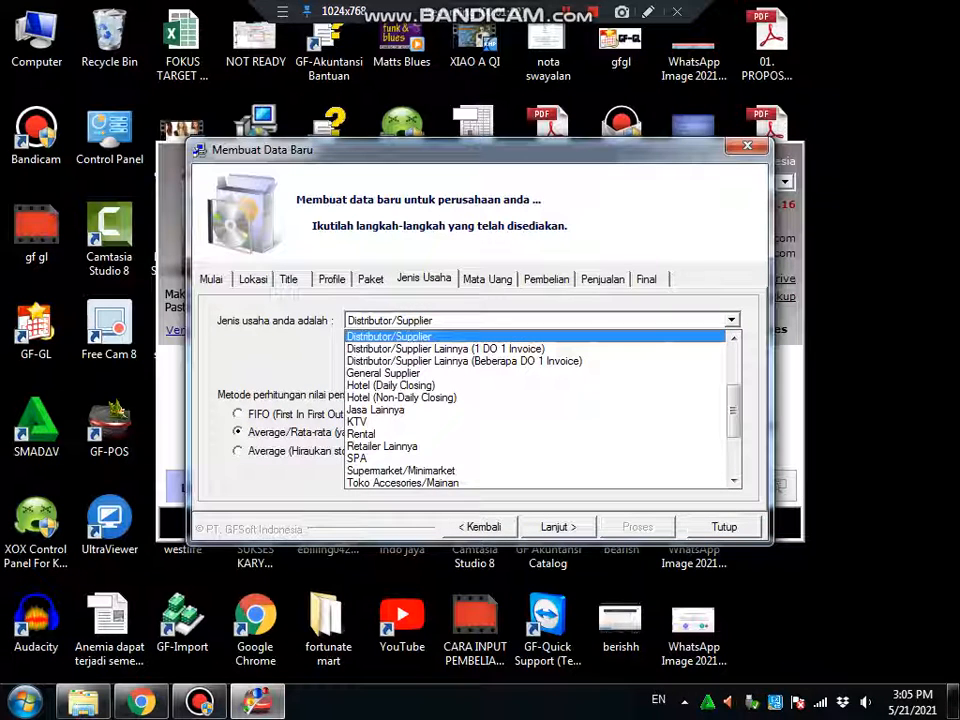
pyautogui.press('Down')
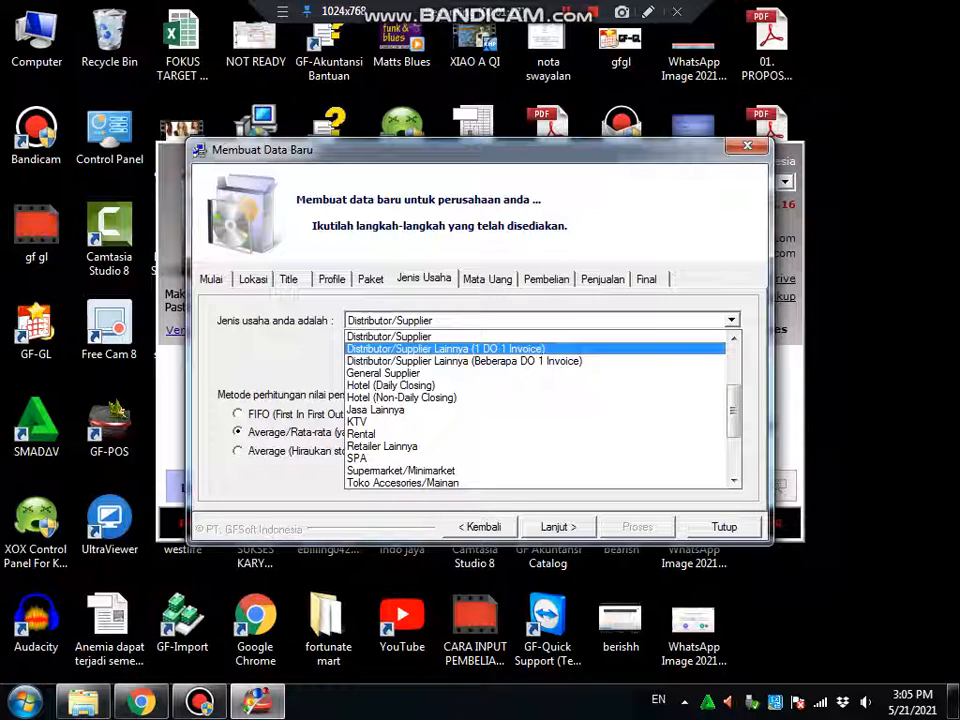
pyautogui.click(446, 349)
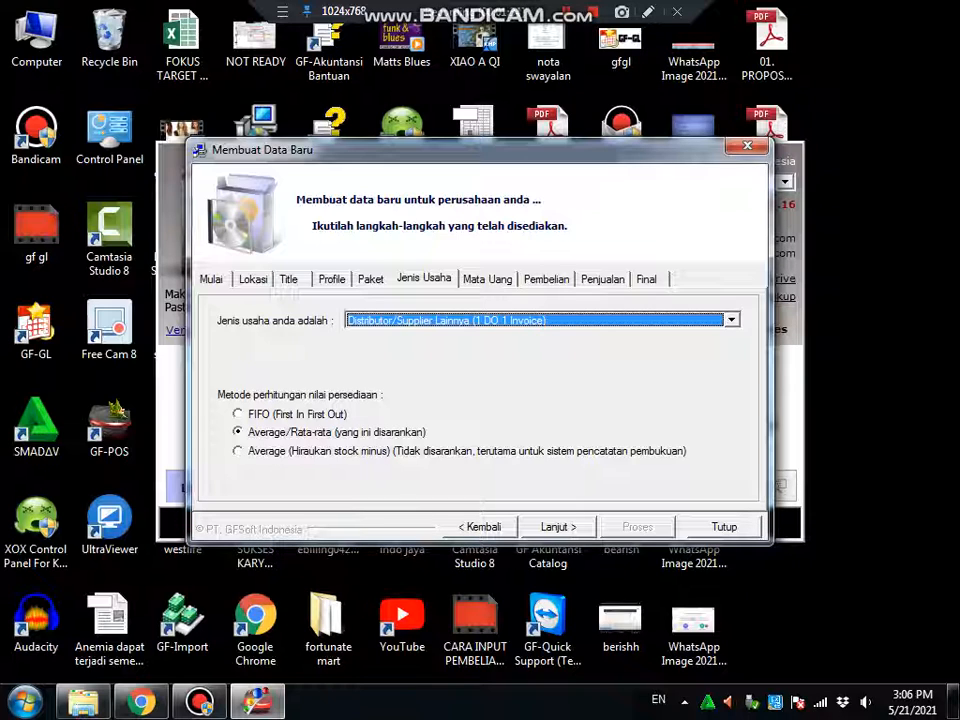
pyautogui.click(321, 414)
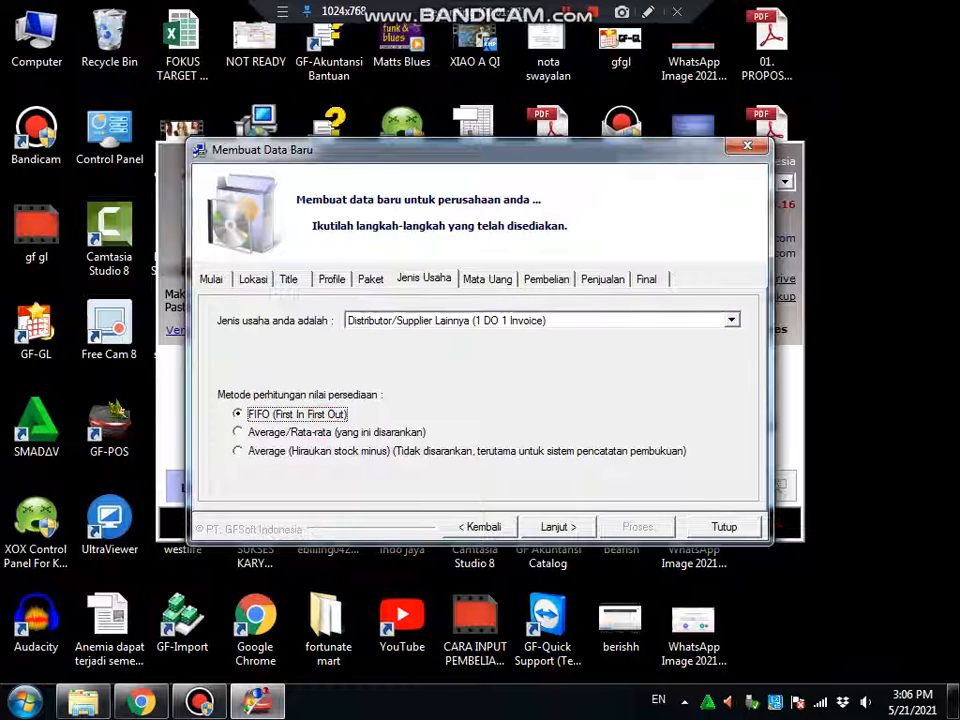
pyautogui.click(322, 434)
pyautogui.click(558, 527)
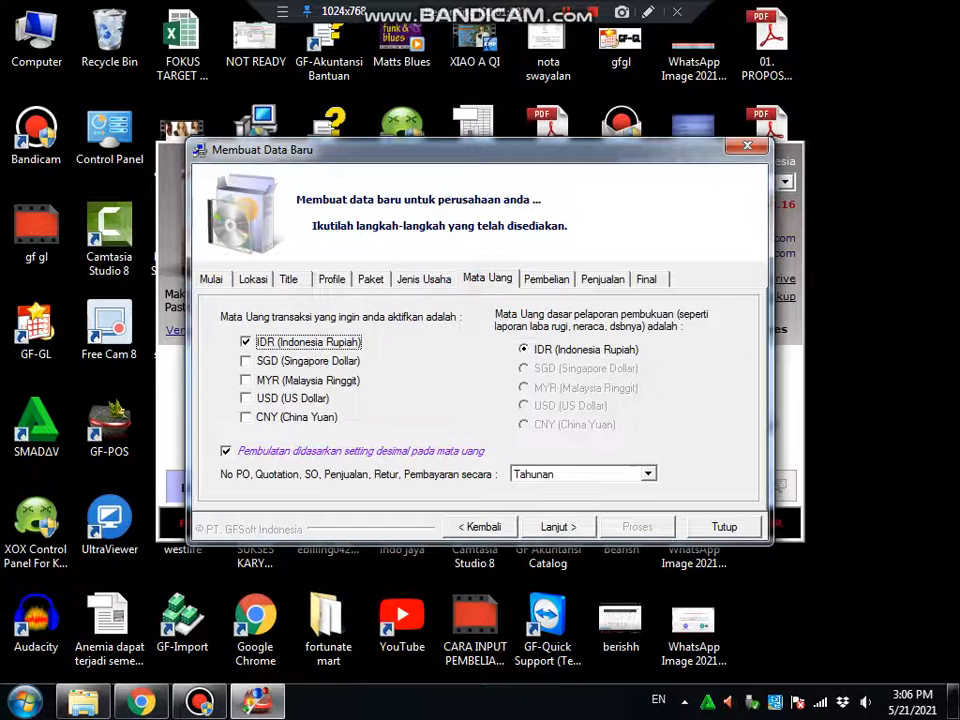
# Enable Debit Note Hutang, Credit Note Hutang, Deposit Pembelian and return tax-invoice printing
pyautogui.click(552, 273)
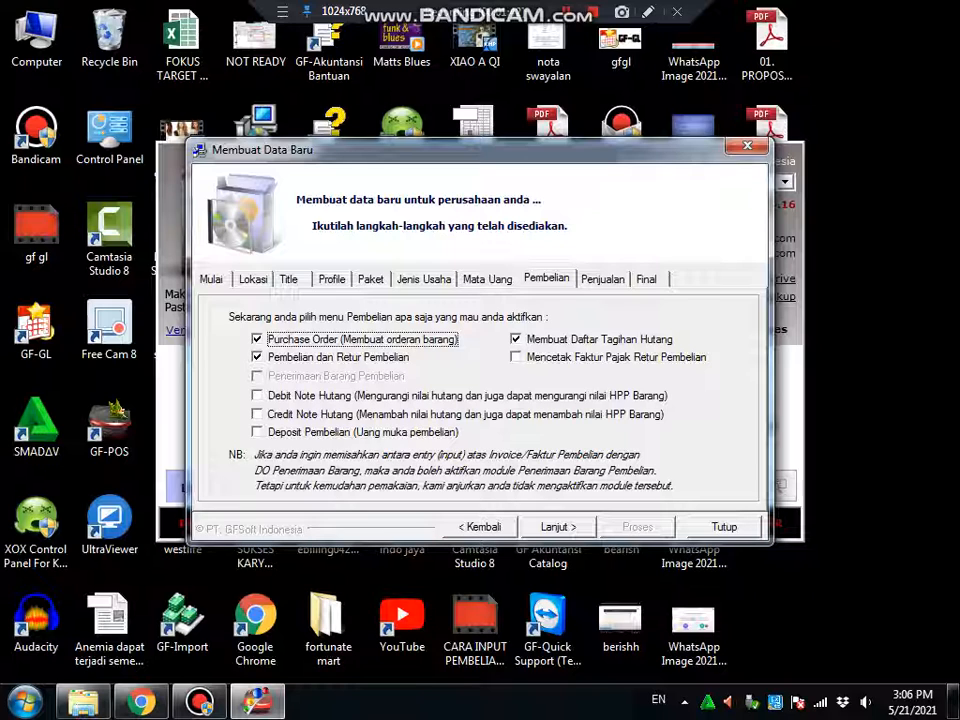
pyautogui.click(330, 396)
pyautogui.click(326, 414)
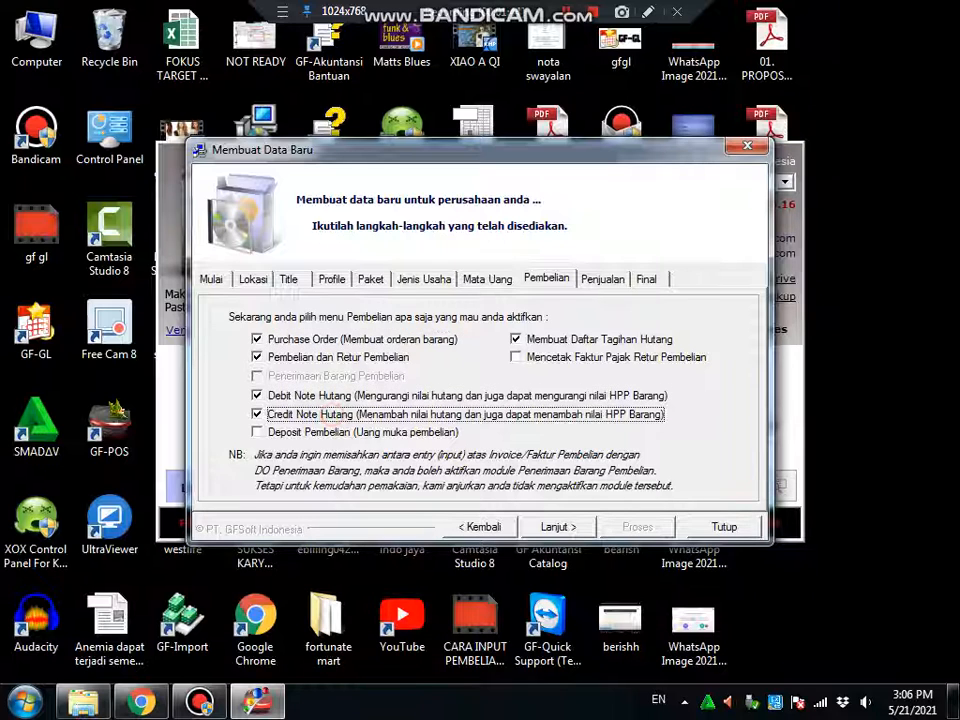
pyautogui.click(327, 433)
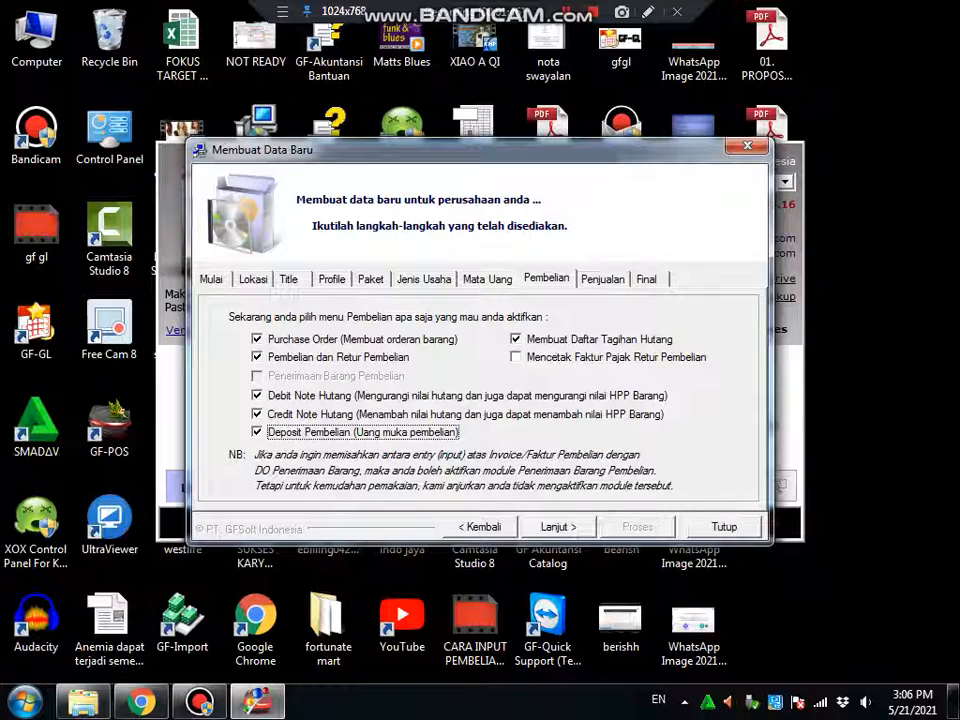
pyautogui.click(576, 358)
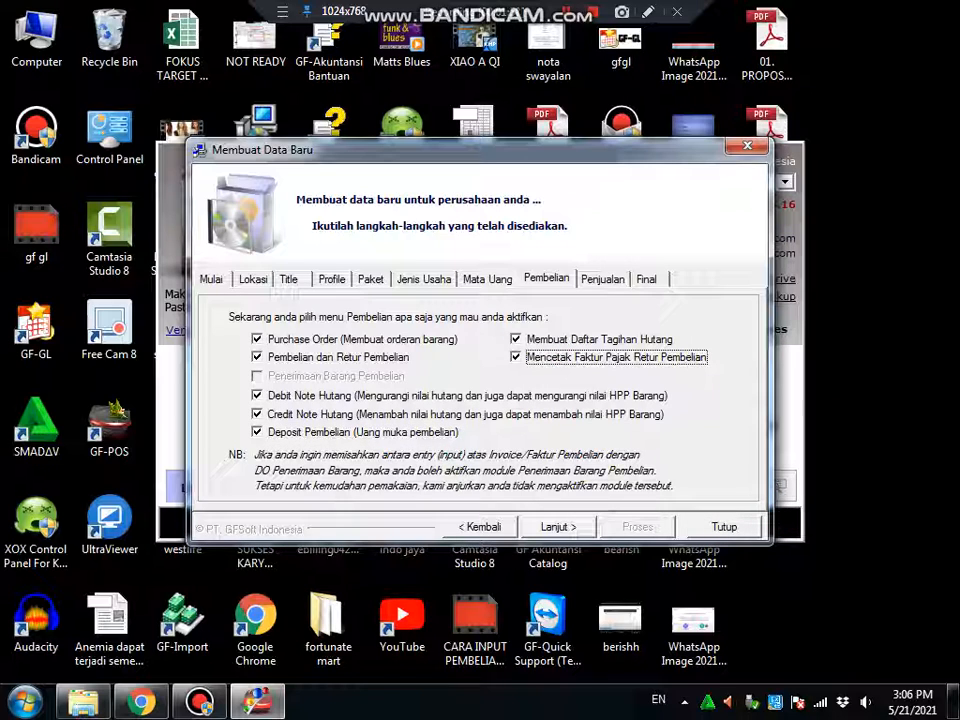
pyautogui.click(609, 279)
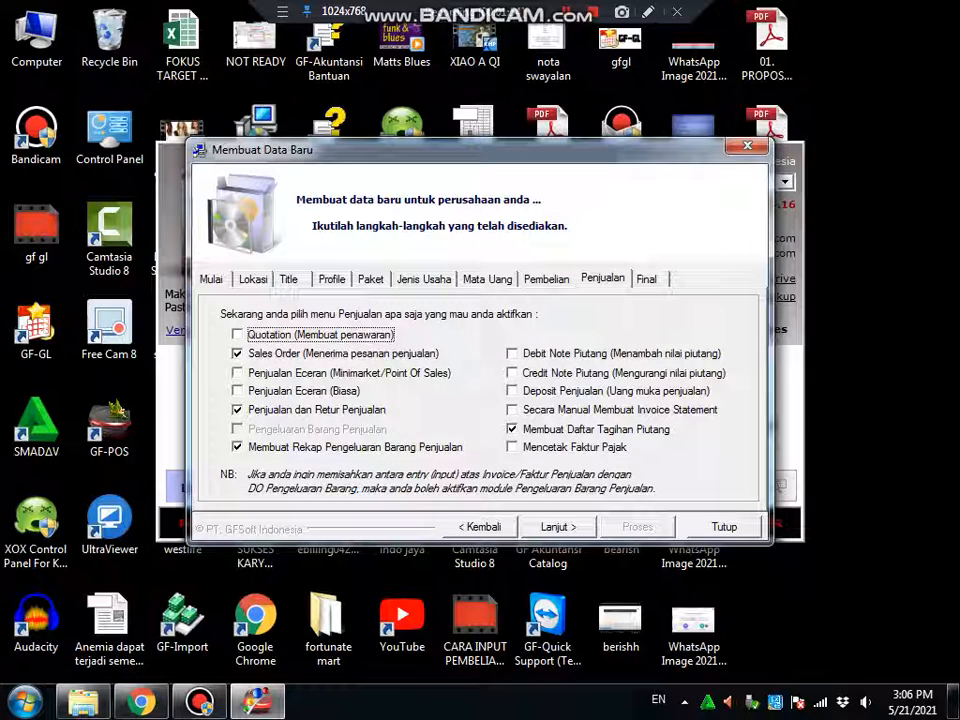
# Enable Penjualan Eceran (Minimarket/POS), Debit Note Piutang and Credit Note Piutang
pyautogui.click(280, 373)
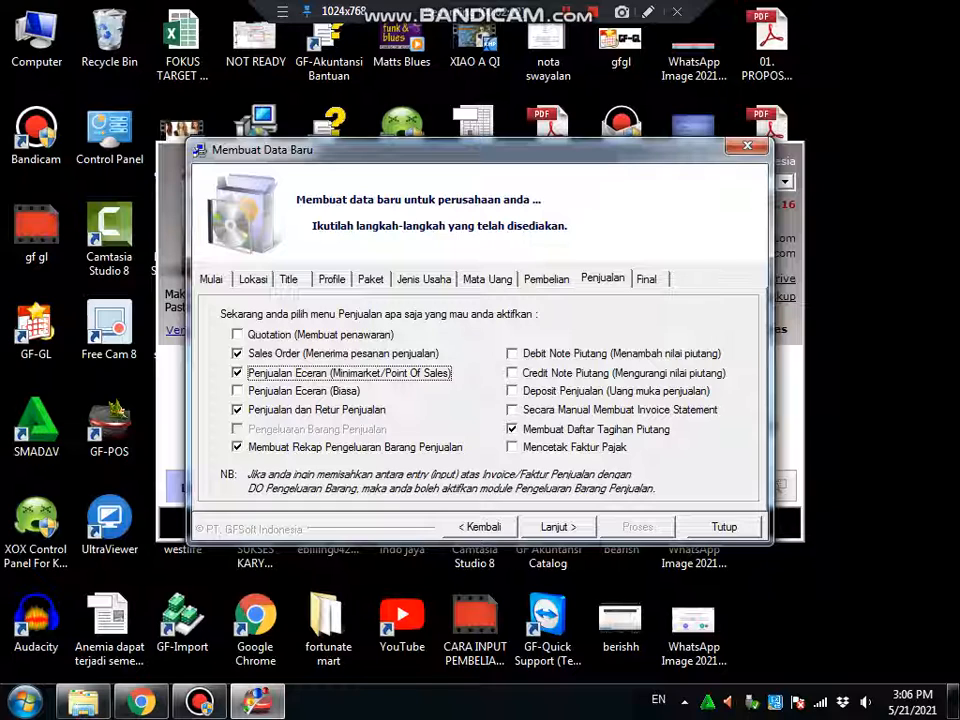
pyautogui.click(305, 391)
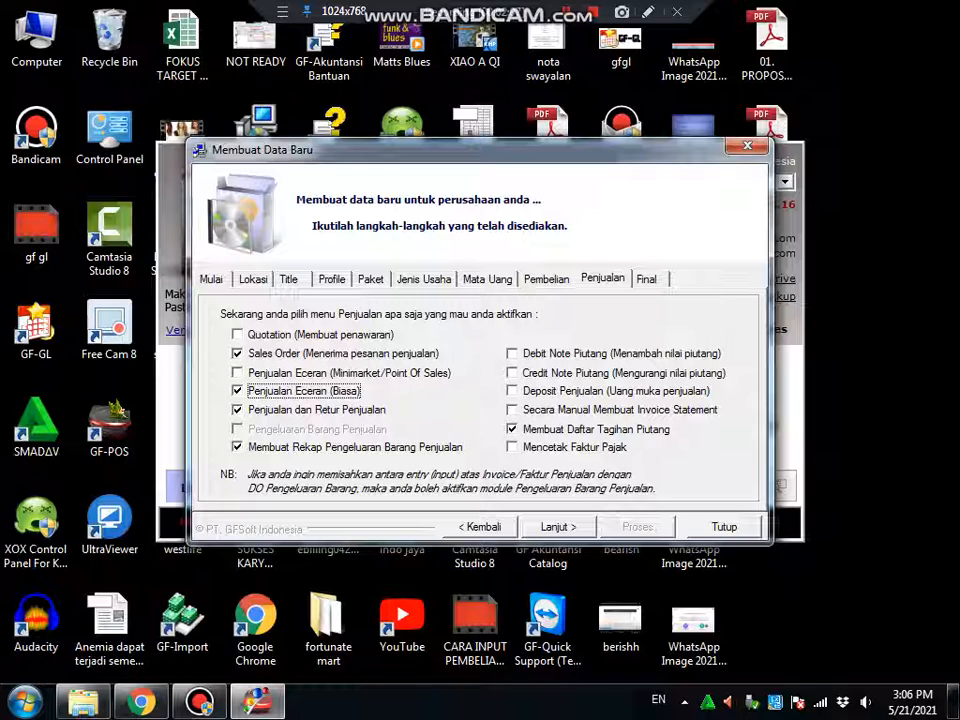
pyautogui.click(309, 374)
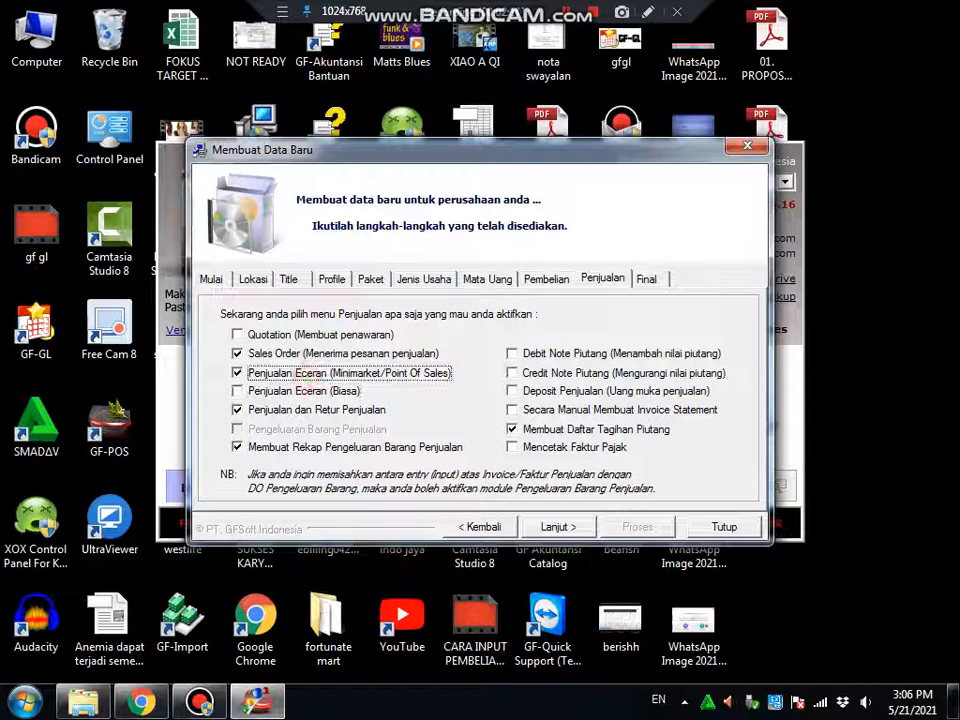
pyautogui.click(521, 353)
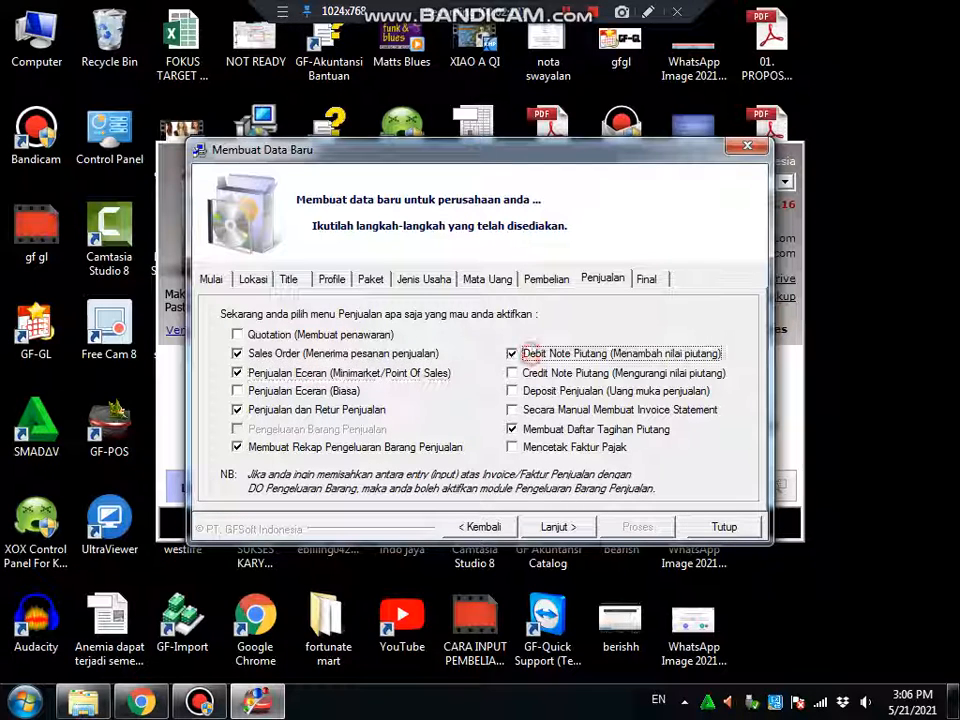
pyautogui.click(525, 373)
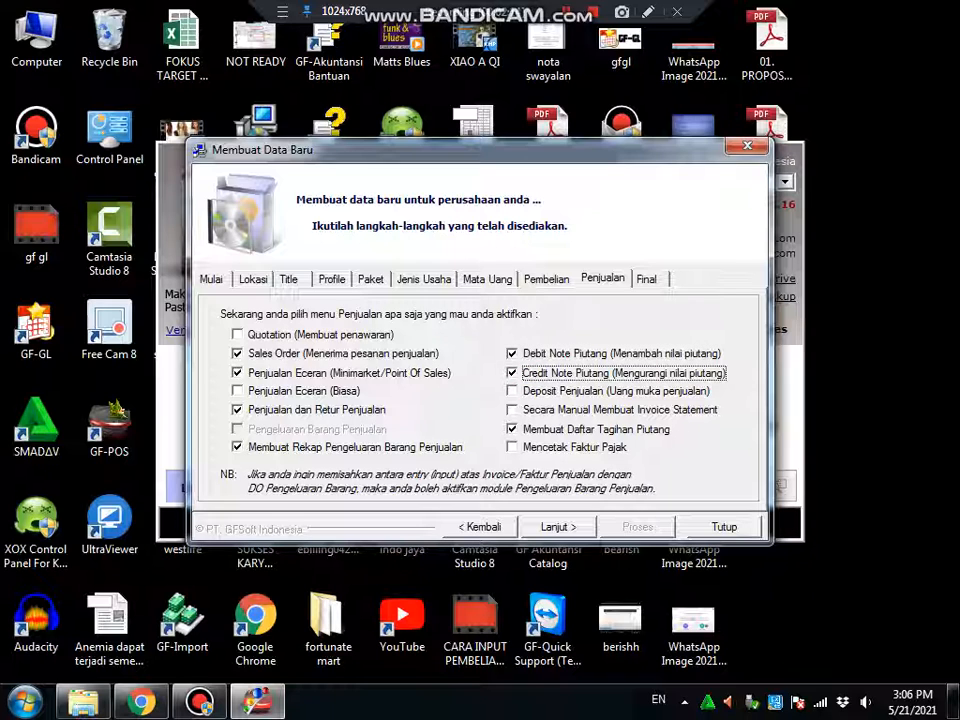
pyautogui.click(672, 356)
pyautogui.click(672, 356)
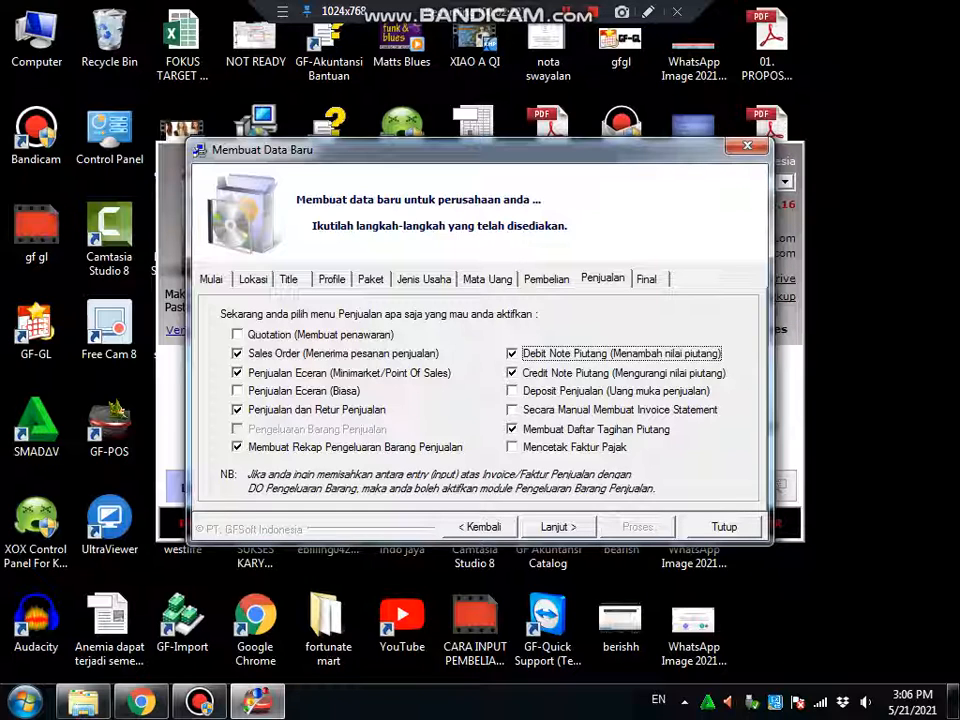
pyautogui.click(546, 280)
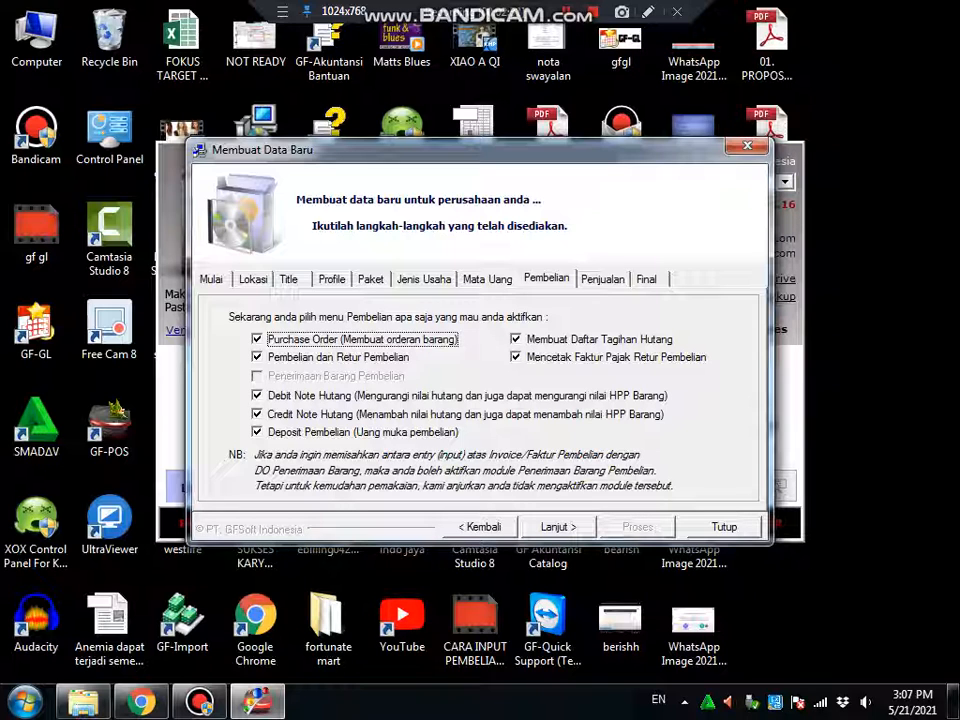
# Run Proses on the Final step to generate the database, then acknowledge the login-details message
pyautogui.click(602, 278)
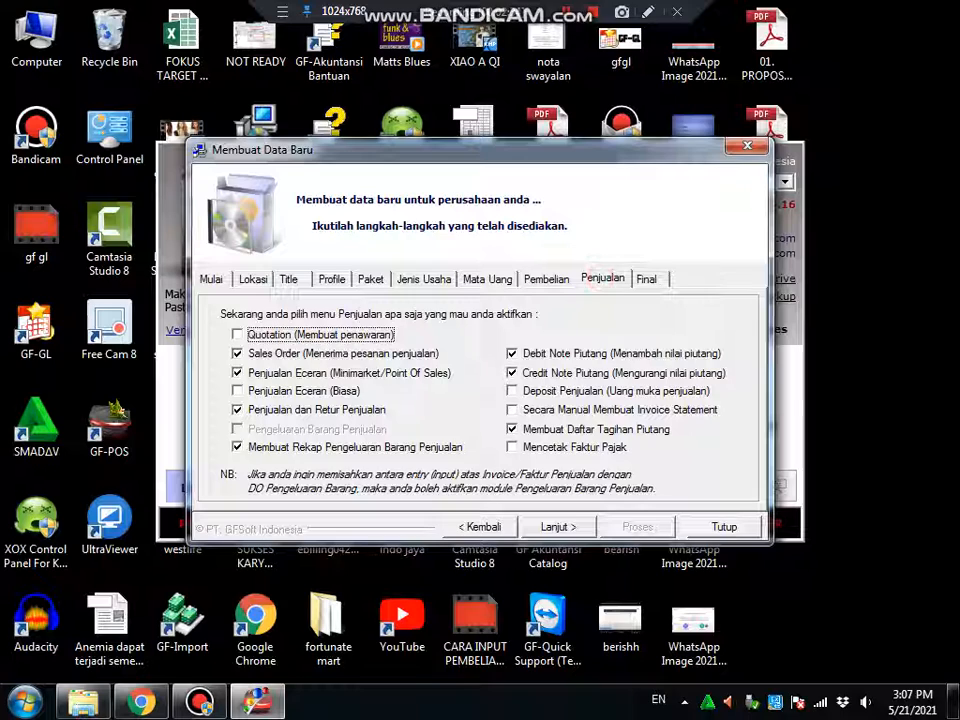
pyautogui.click(647, 279)
pyautogui.click(637, 527)
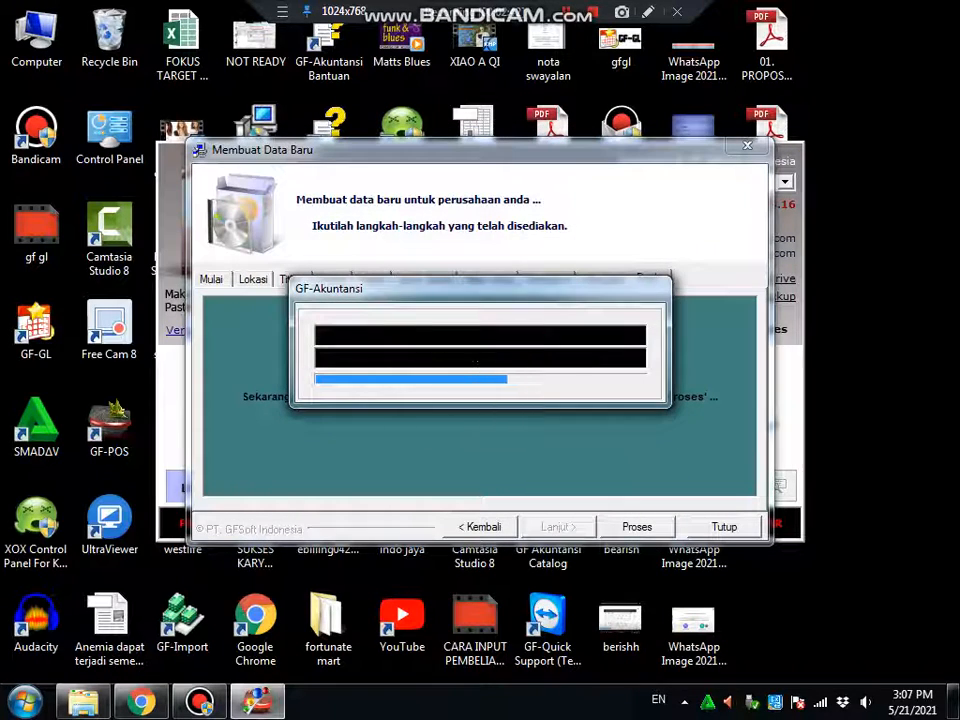
pyautogui.click(597, 424)
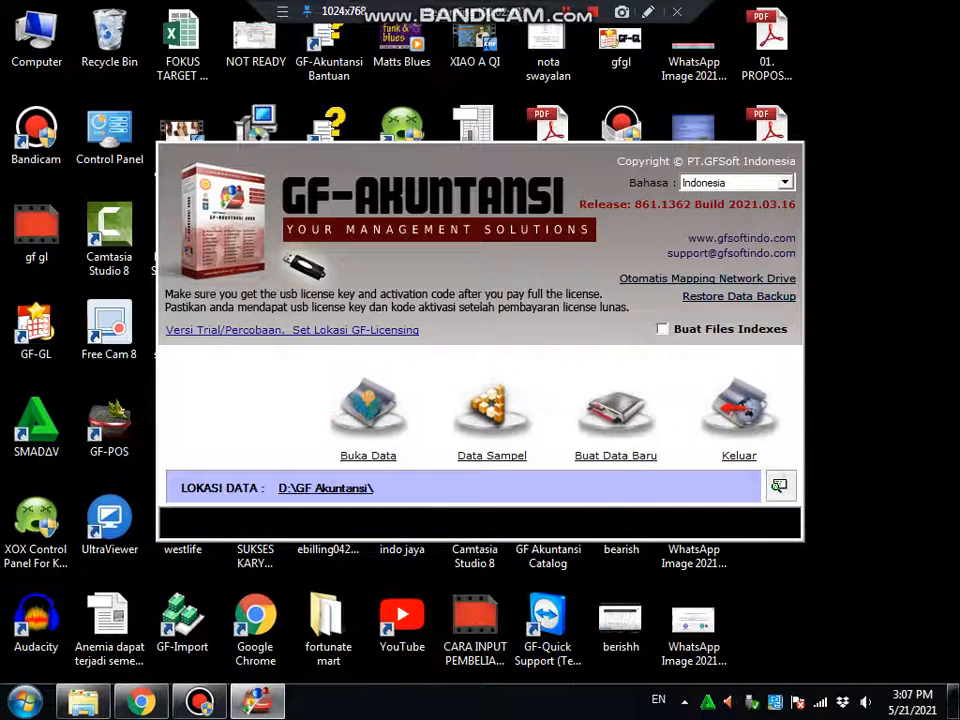
# Open the data in D:\GF KARYA MAJU 2, rebuild its indexes and accept the date notice
pyautogui.click(388, 388)
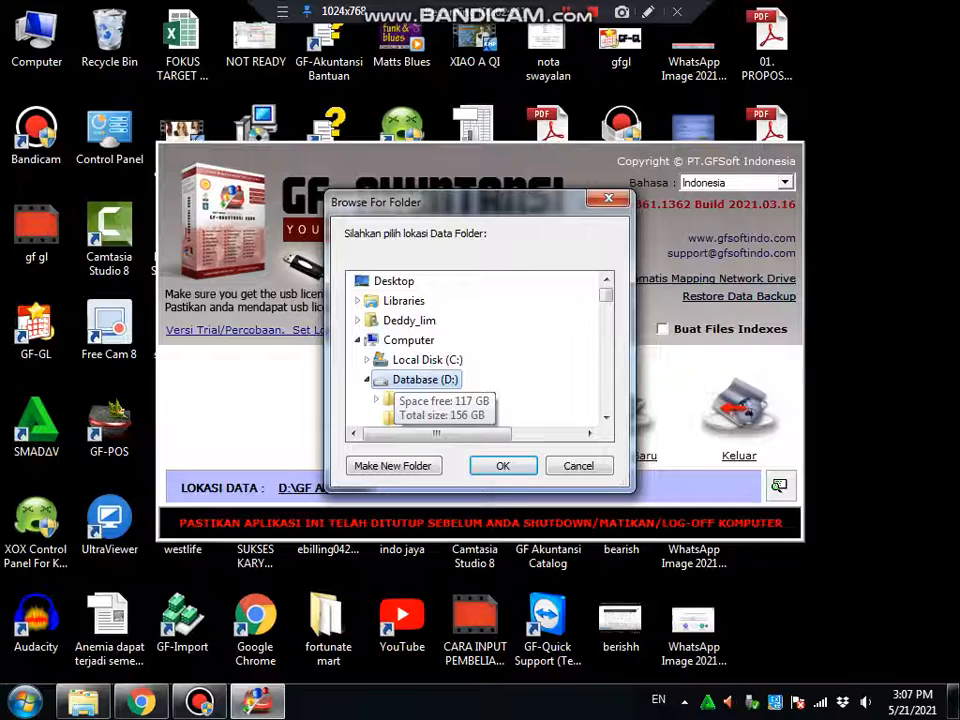
pyautogui.scroll(-5, 460, 390)
pyautogui.click(466, 381)
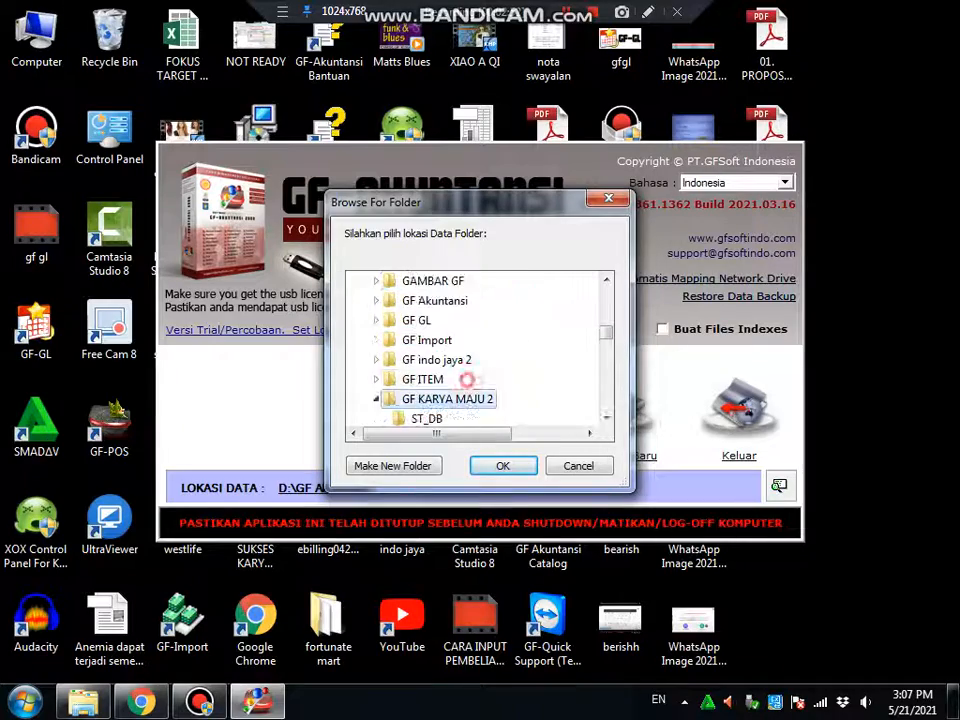
pyautogui.click(487, 470)
pyautogui.click(454, 495)
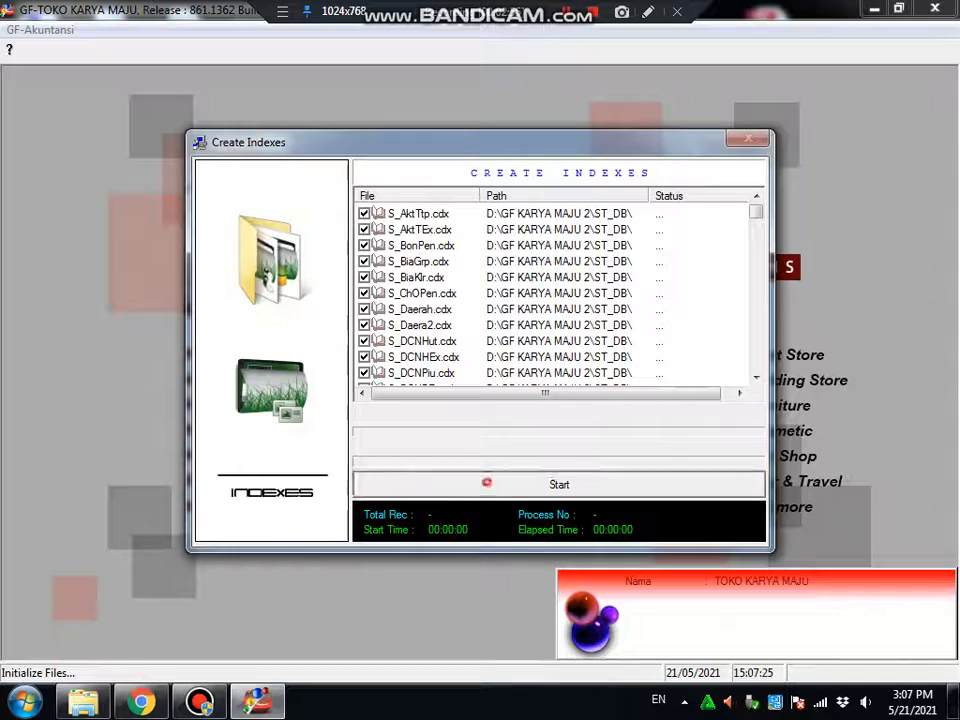
pyautogui.click(491, 482)
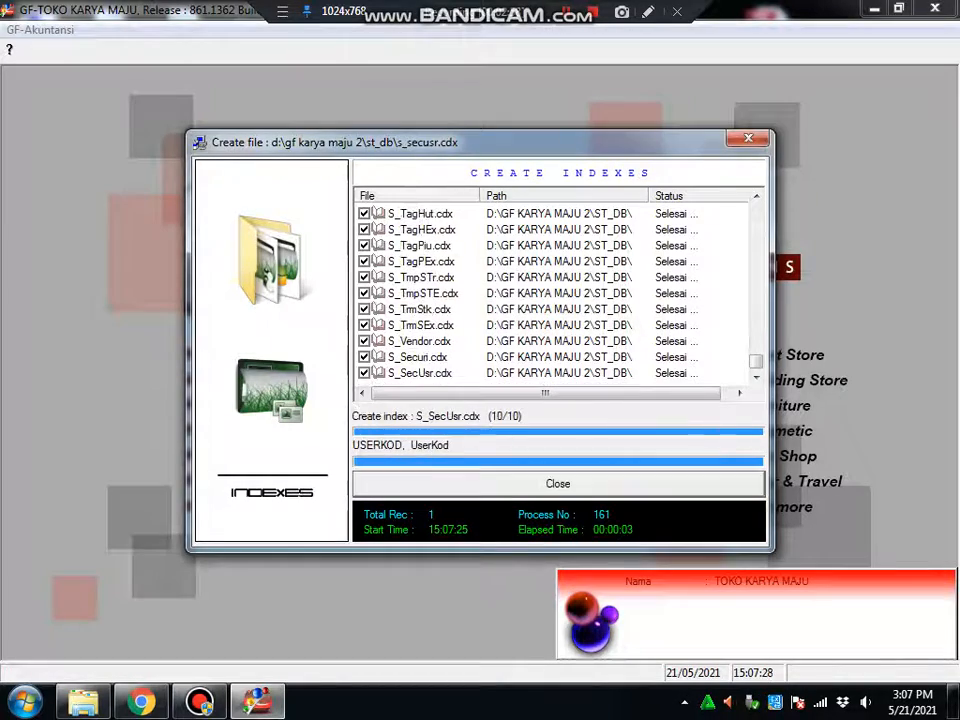
pyautogui.click(487, 482)
pyautogui.click(658, 427)
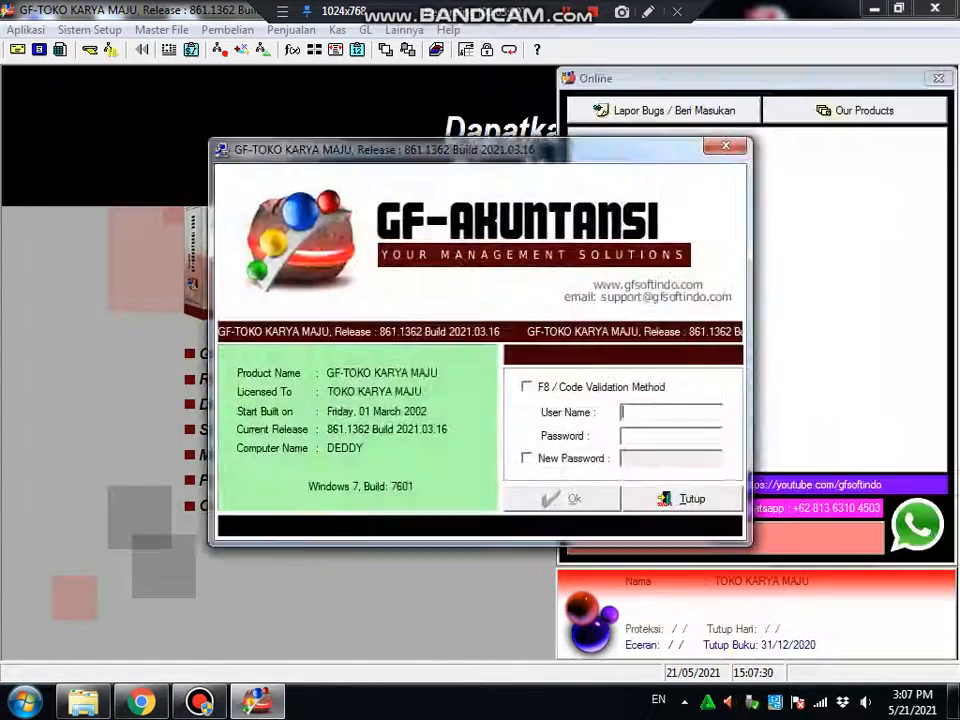
# Log in to TOKO KARYA MAJU with the administrator user name and password
pyautogui.write('ADMIN')
pyautogui.press('Tab')
pyautogui.write('**')
pyautogui.press('Return')
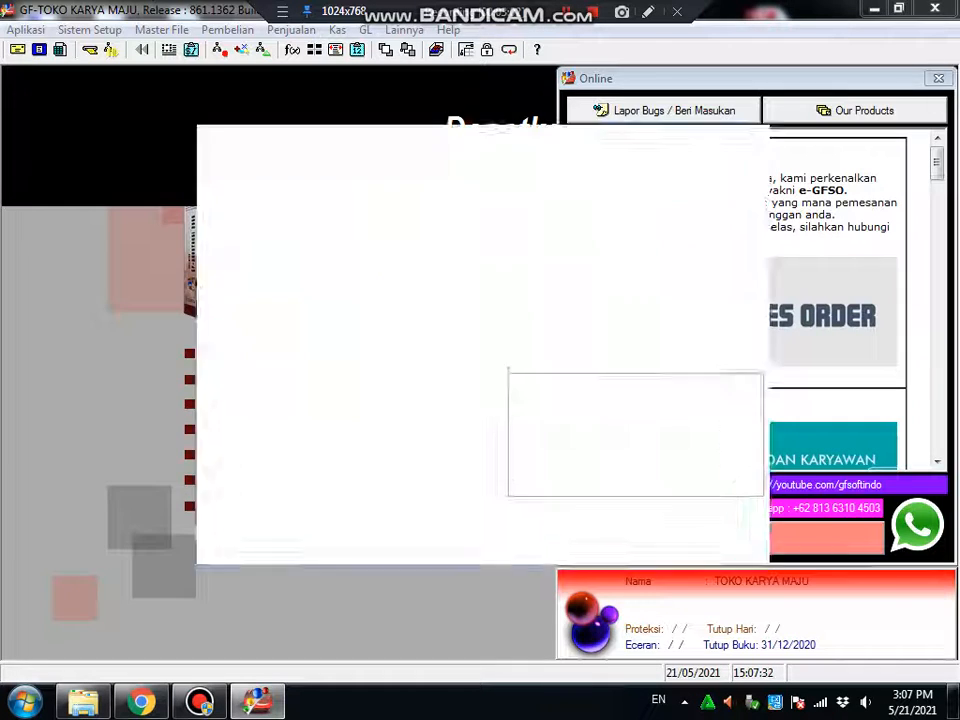
pyautogui.click(151, 290)
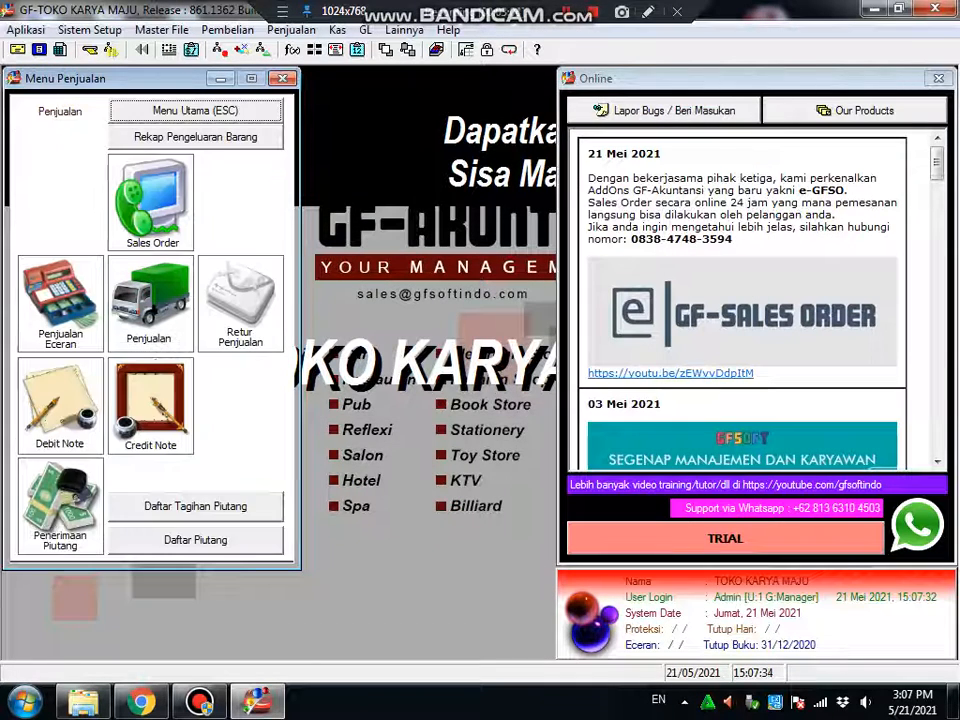
pyautogui.click(184, 112)
# Inspect the Kas Besar IDR account in the chart of accounts without changing it
pyautogui.click(66, 290)
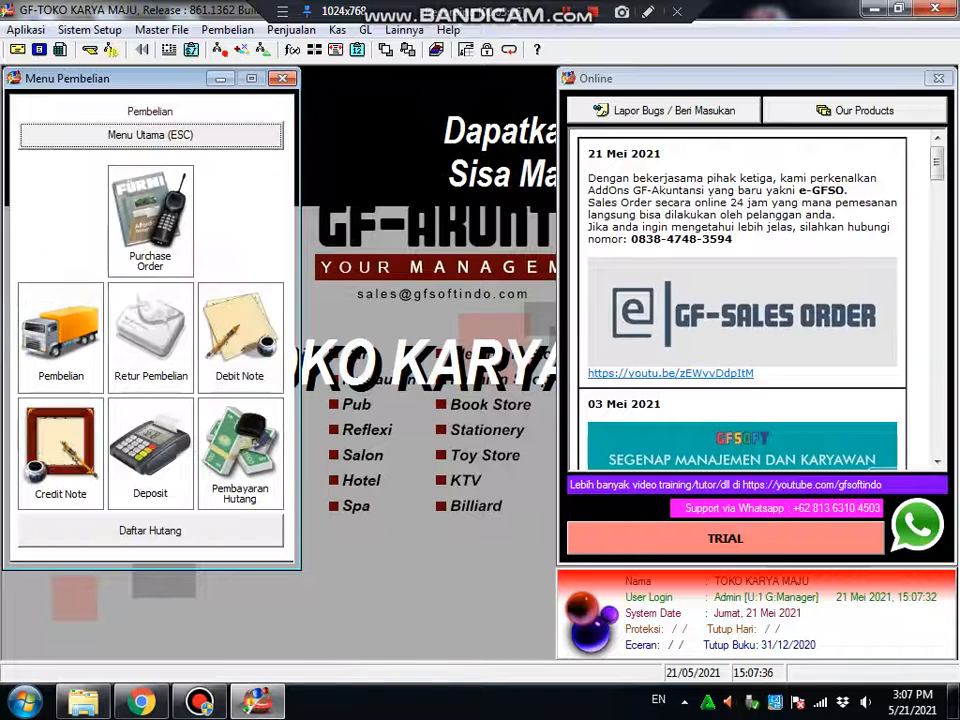
pyautogui.click(155, 138)
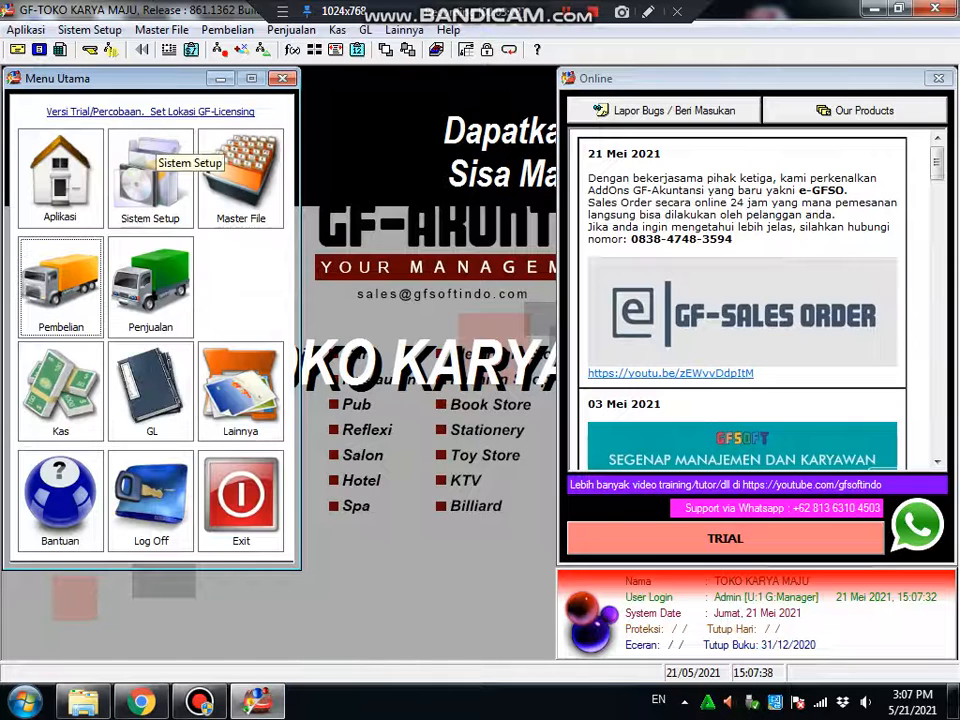
pyautogui.click(150, 145)
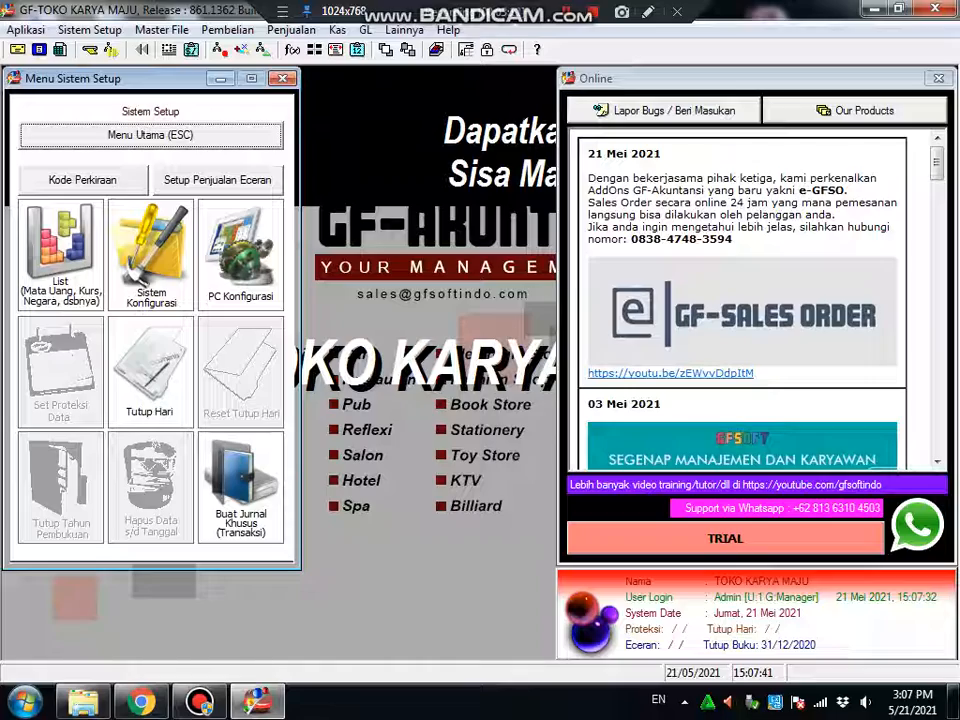
pyautogui.click(82, 179)
pyautogui.click(385, 167)
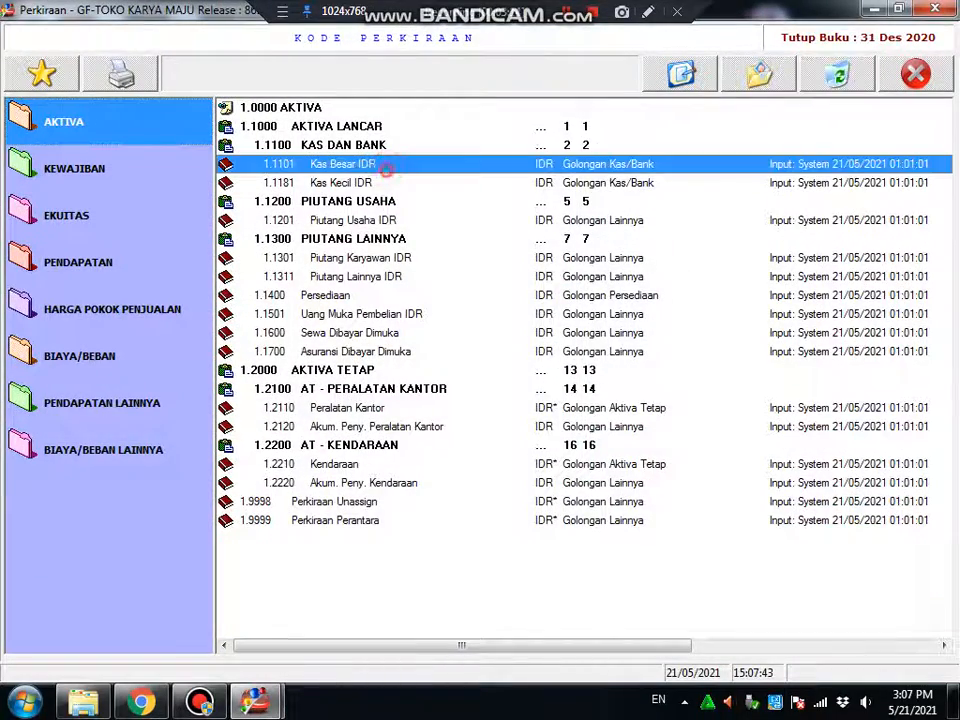
pyautogui.doubleClick(431, 165)
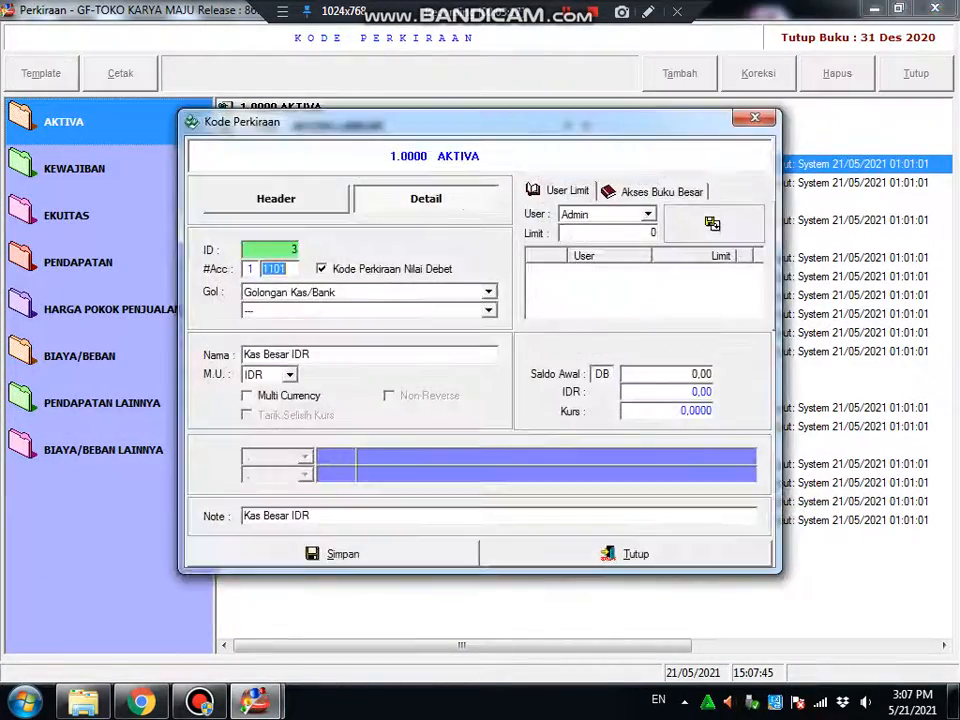
pyautogui.click(640, 555)
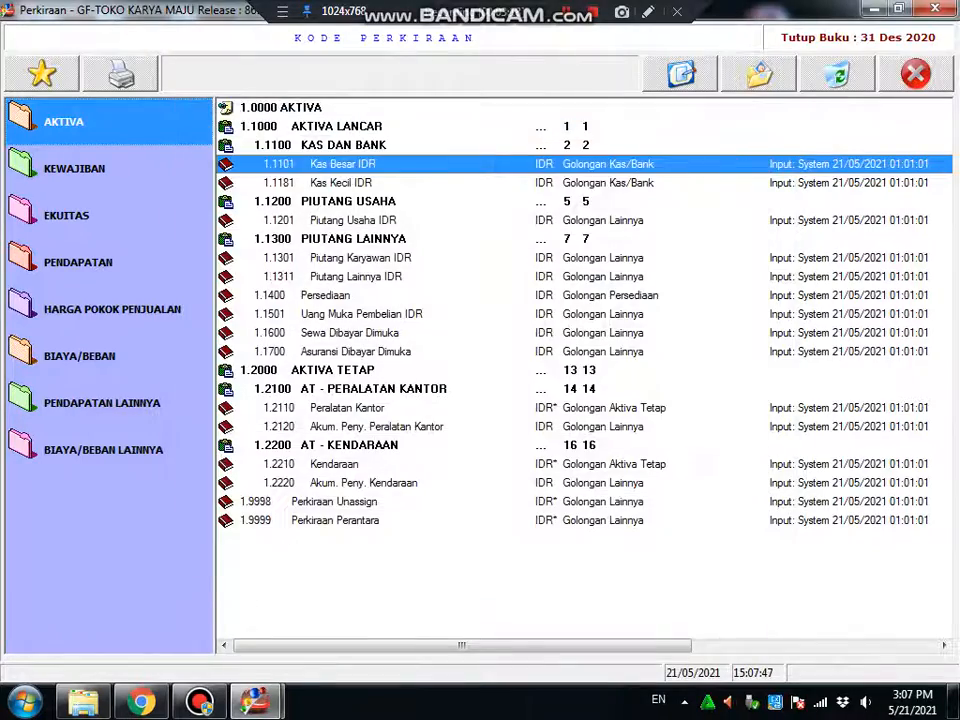
pyautogui.click(920, 80)
pyautogui.click(152, 145)
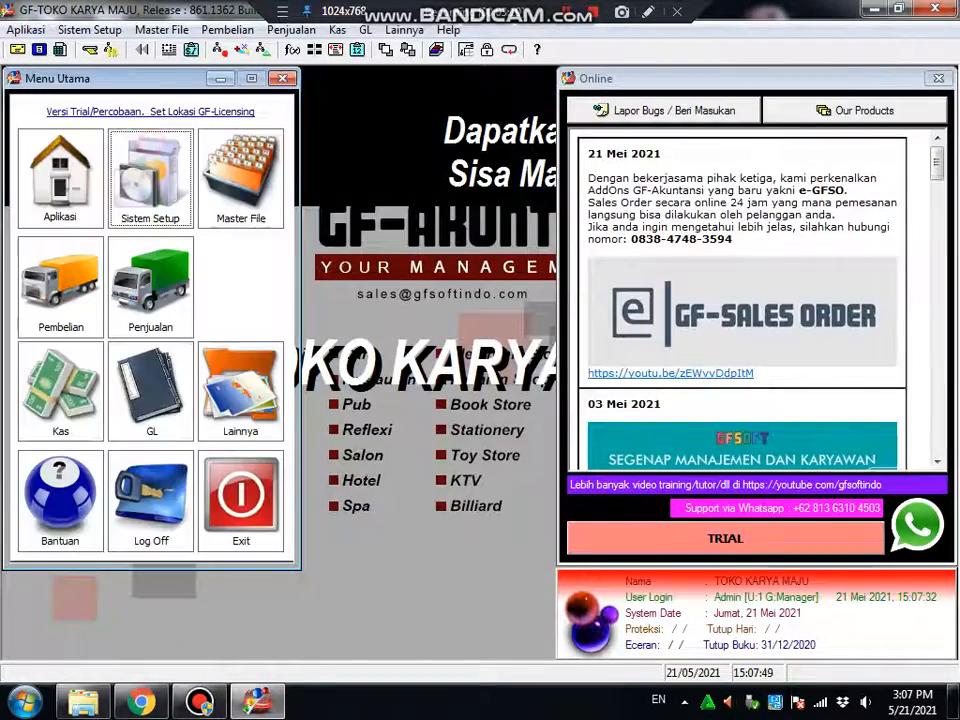
# Open a blank new item in the item master, discard it, and bring up the Kas menu
pyautogui.click(240, 178)
pyautogui.click(92, 455)
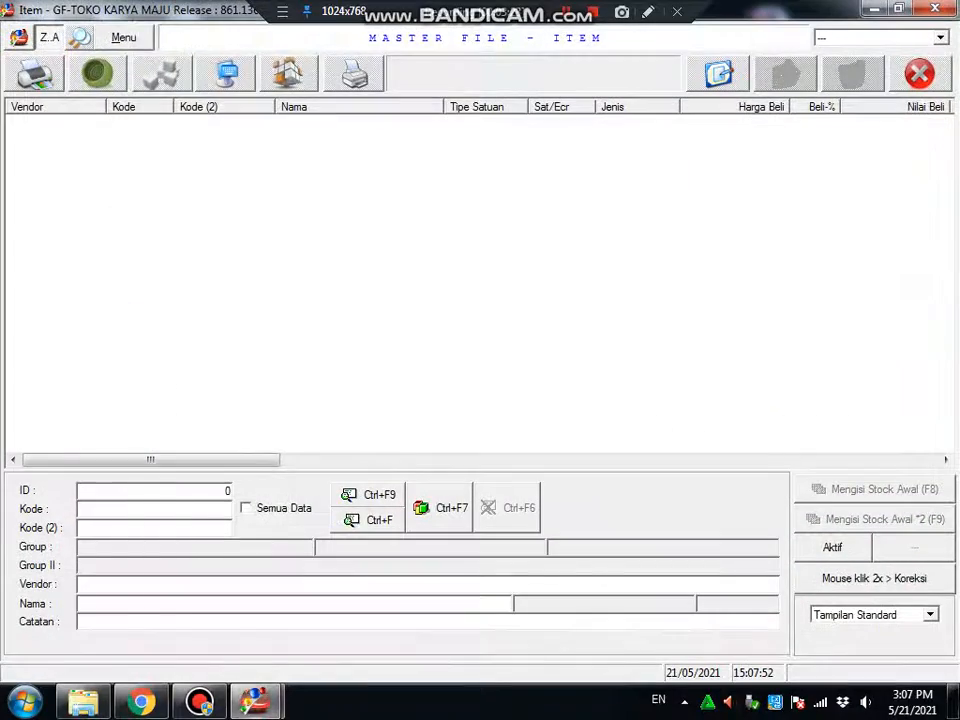
pyautogui.click(124, 38)
pyautogui.click(735, 72)
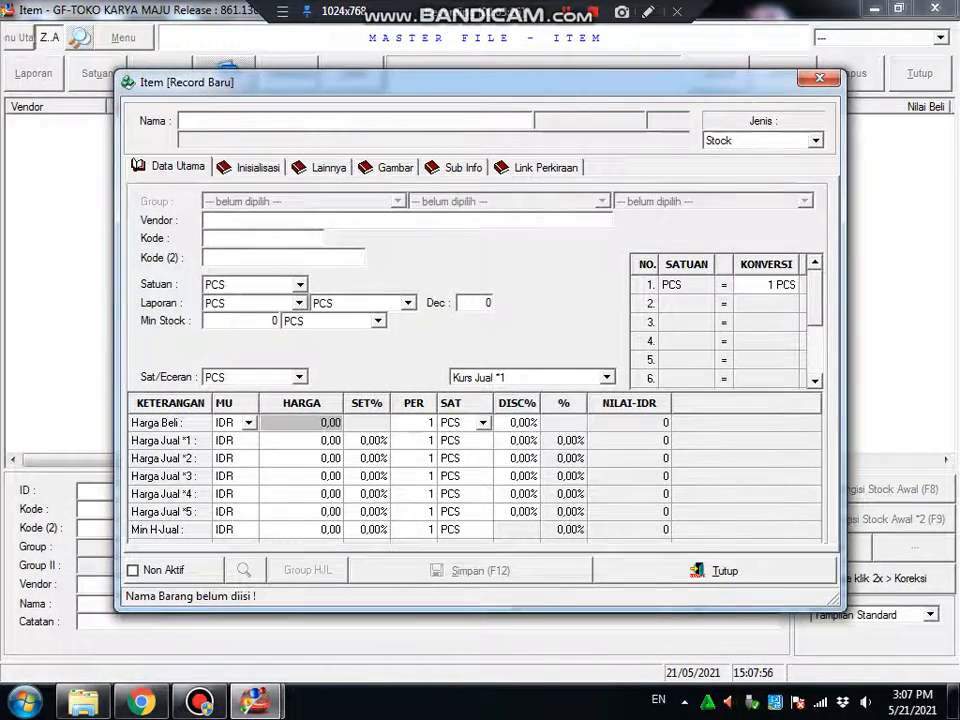
pyautogui.press('Escape')
pyautogui.press('Escape')
pyautogui.press('Escape')
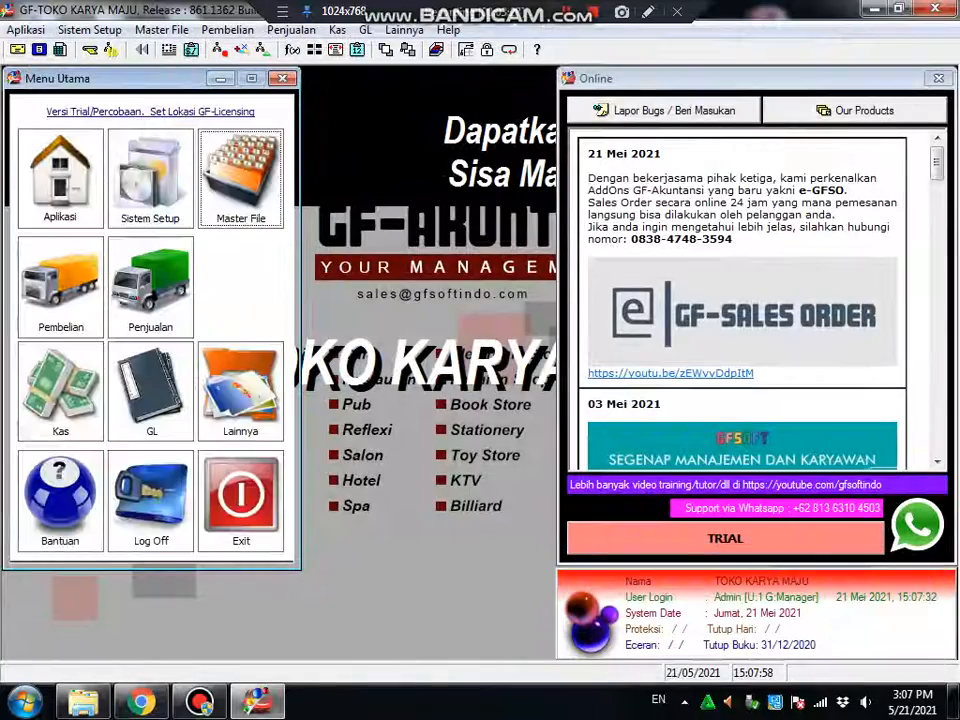
pyautogui.click(228, 30)
# Start a new cash-out voucher with the note GAJI DAN THR
pyautogui.moveTo(337, 30)
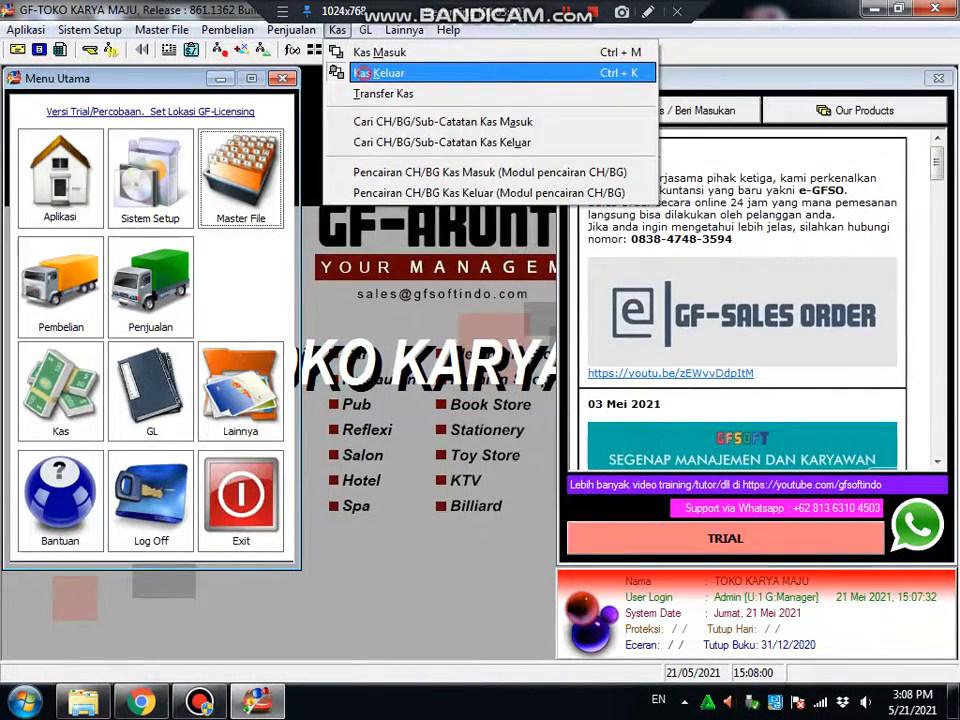
pyautogui.click(378, 73)
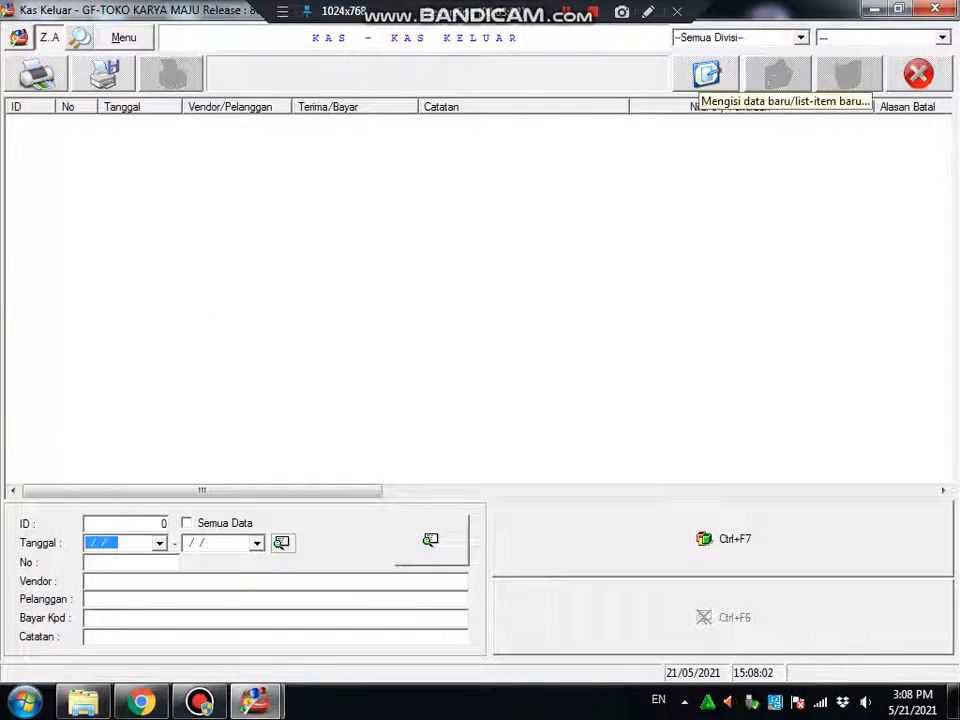
pyautogui.click(706, 73)
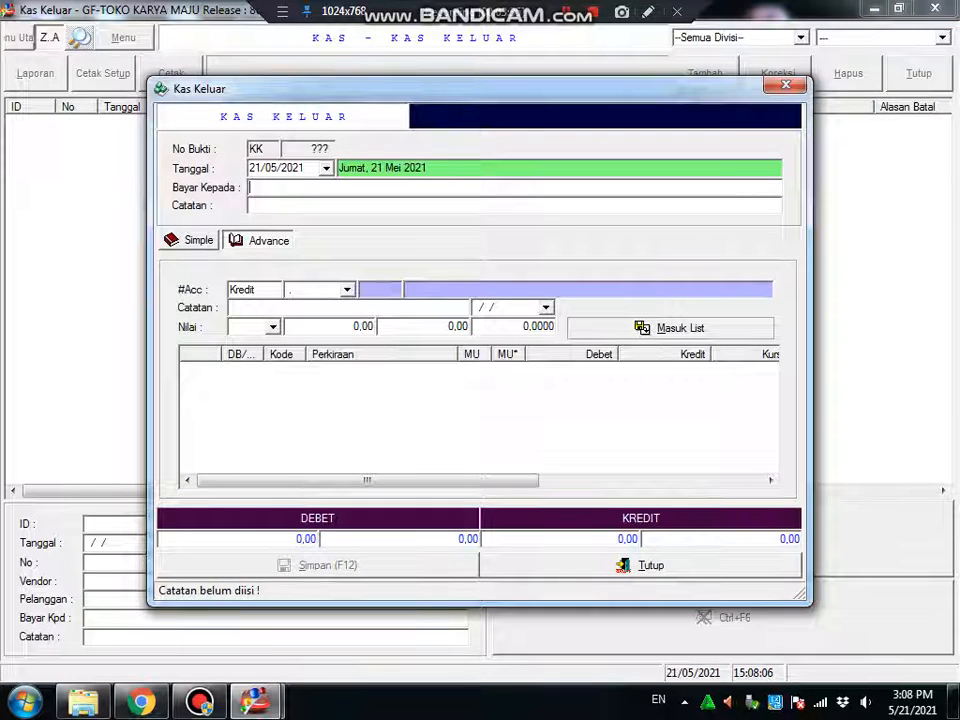
pyautogui.write('BUDIMA')
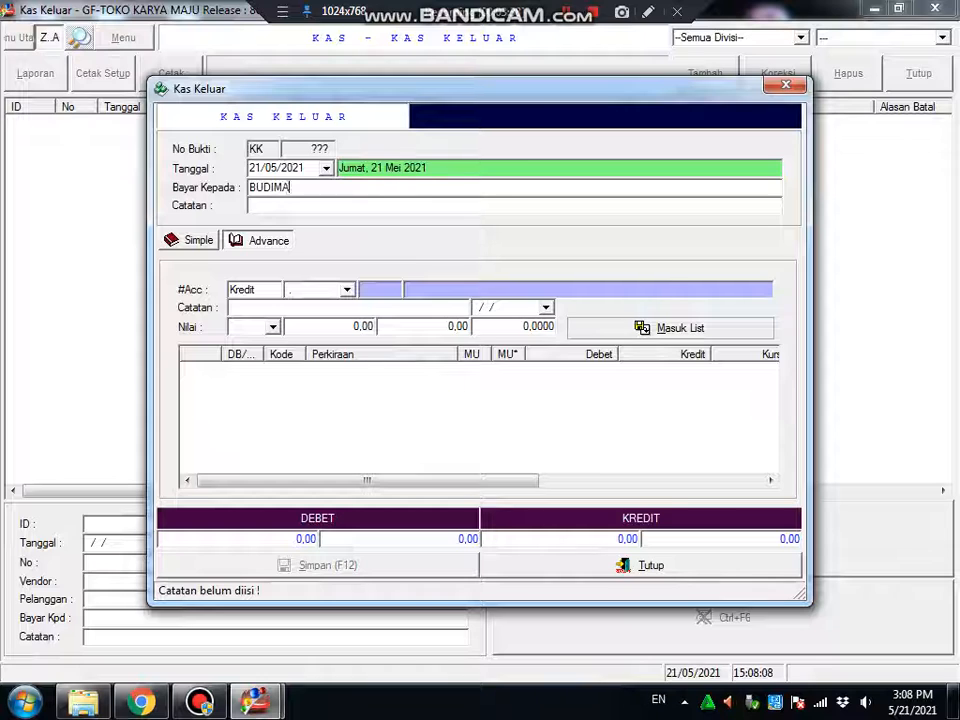
pyautogui.write('GAJI DAN T')
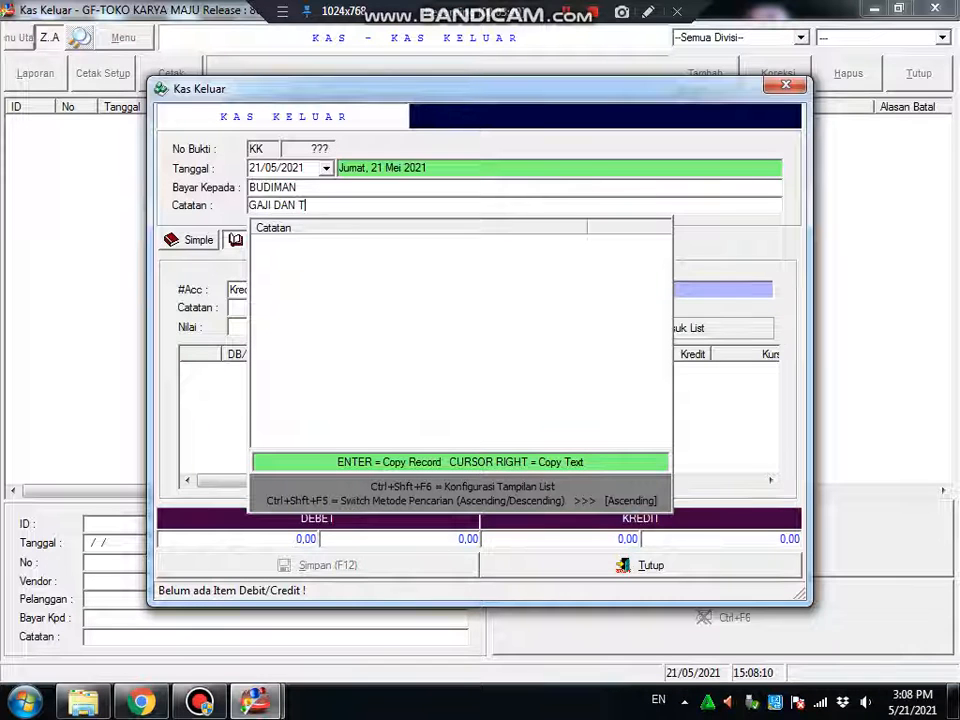
pyautogui.write('HR')
pyautogui.press('Return')
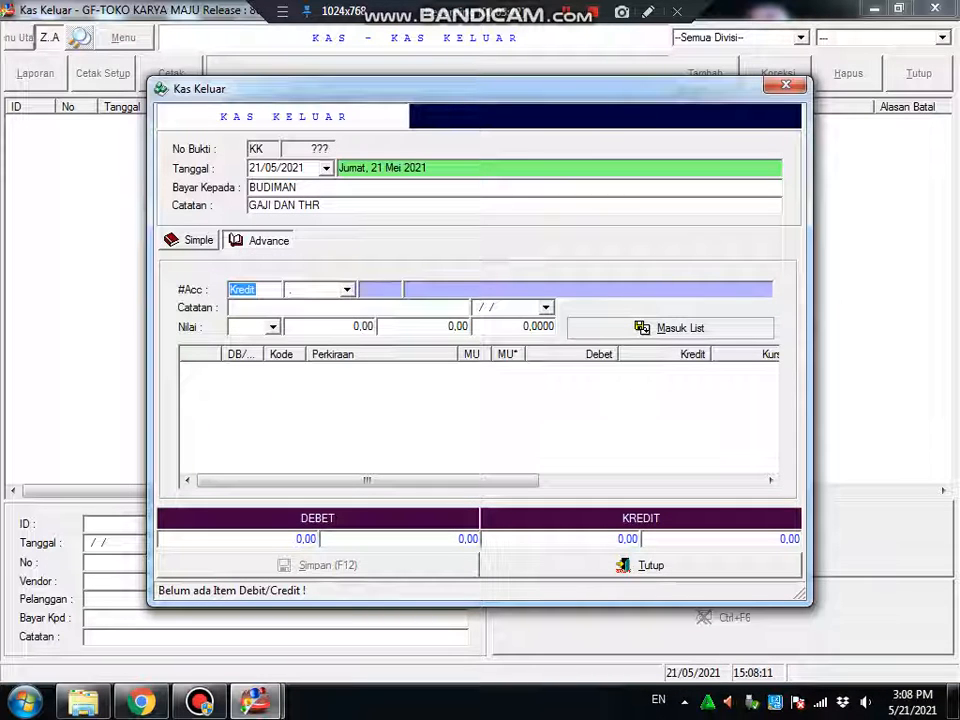
# Add a credit line to Kas Besar IDR (1.1101) for 1.000.000
pyautogui.press('Return')
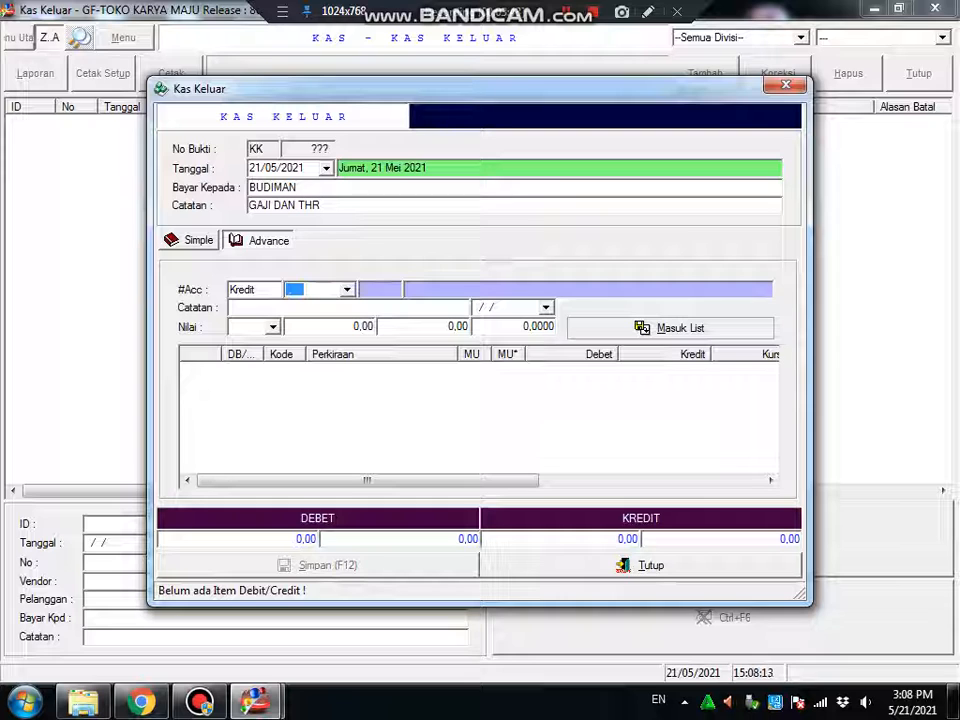
pyautogui.write('KAS')
pyautogui.press('Return')
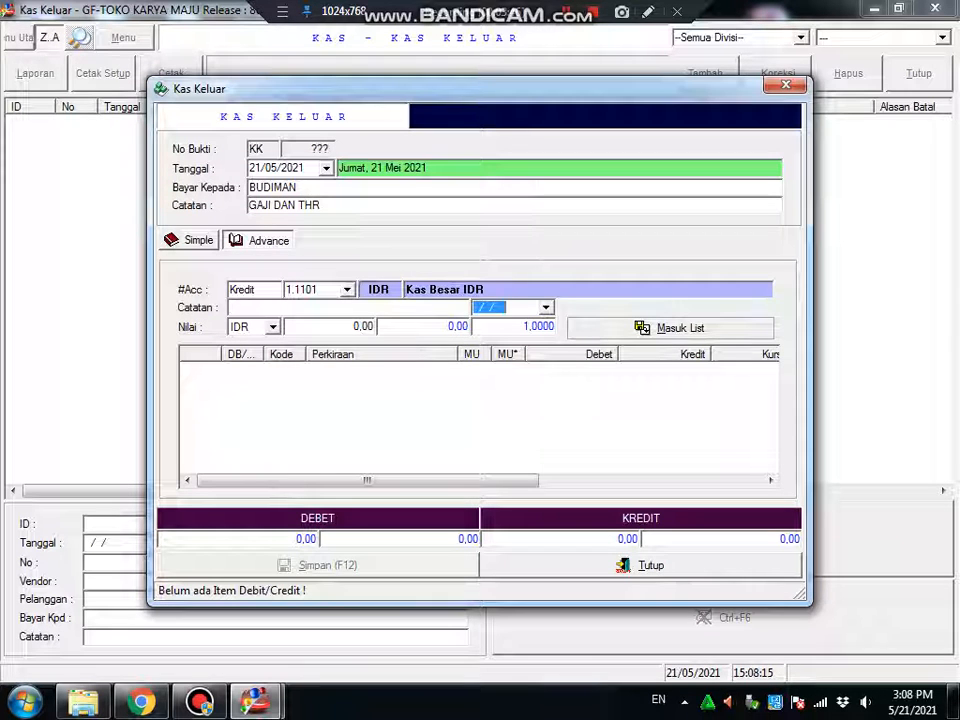
pyautogui.press('Return')
pyautogui.write('1.000.00')
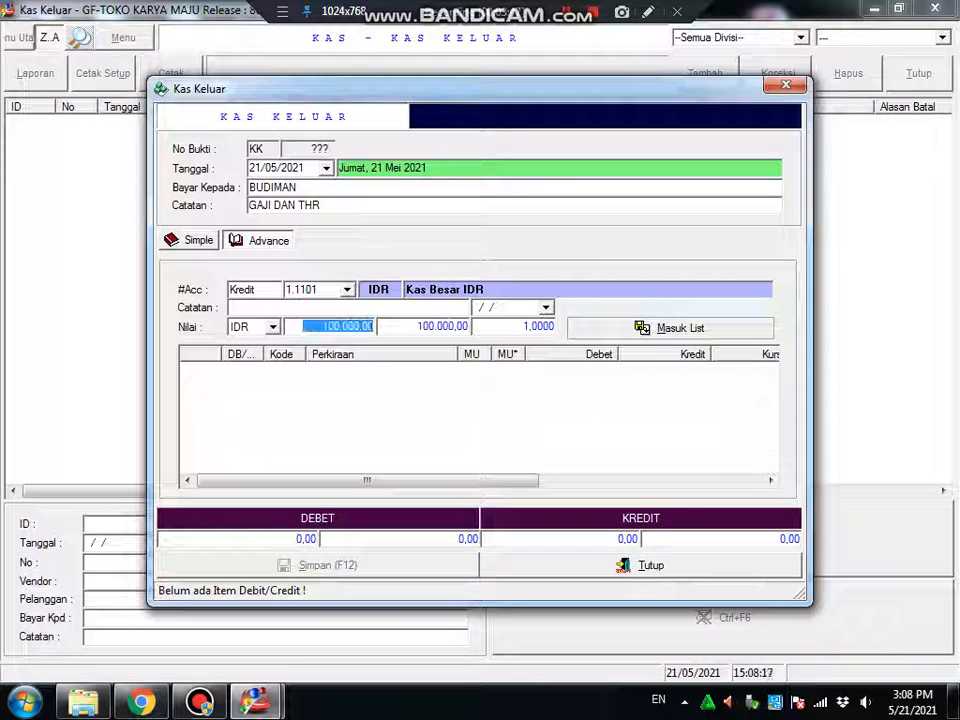
pyautogui.write('0')
pyautogui.press('Return')
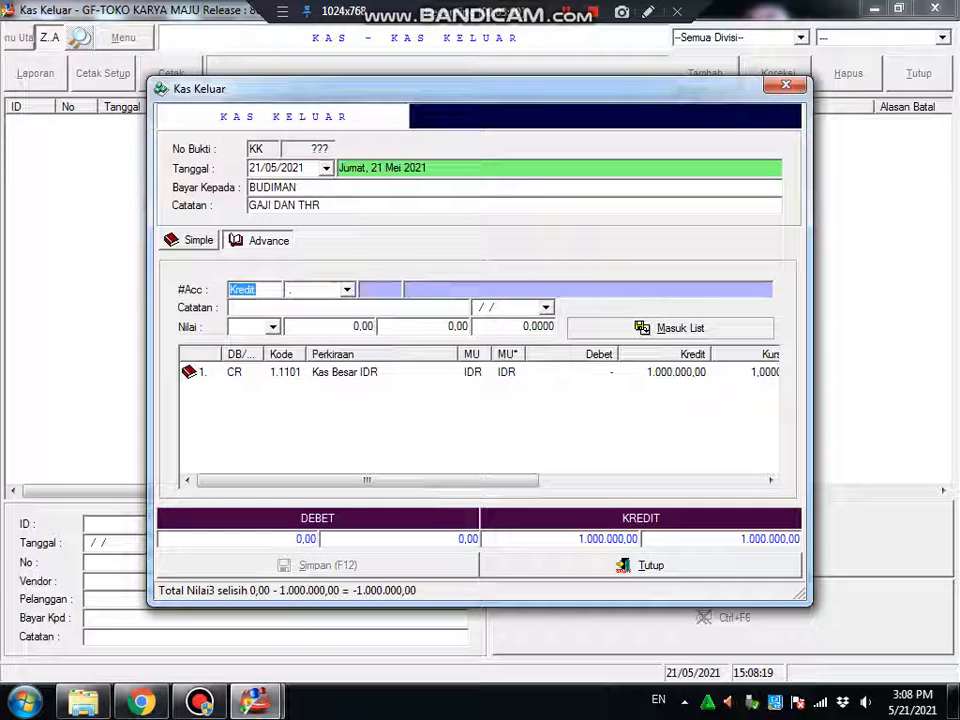
# Add a debit line to Beban Gaji dan THR (6.1001) for 1.000.000
pyautogui.press('d')
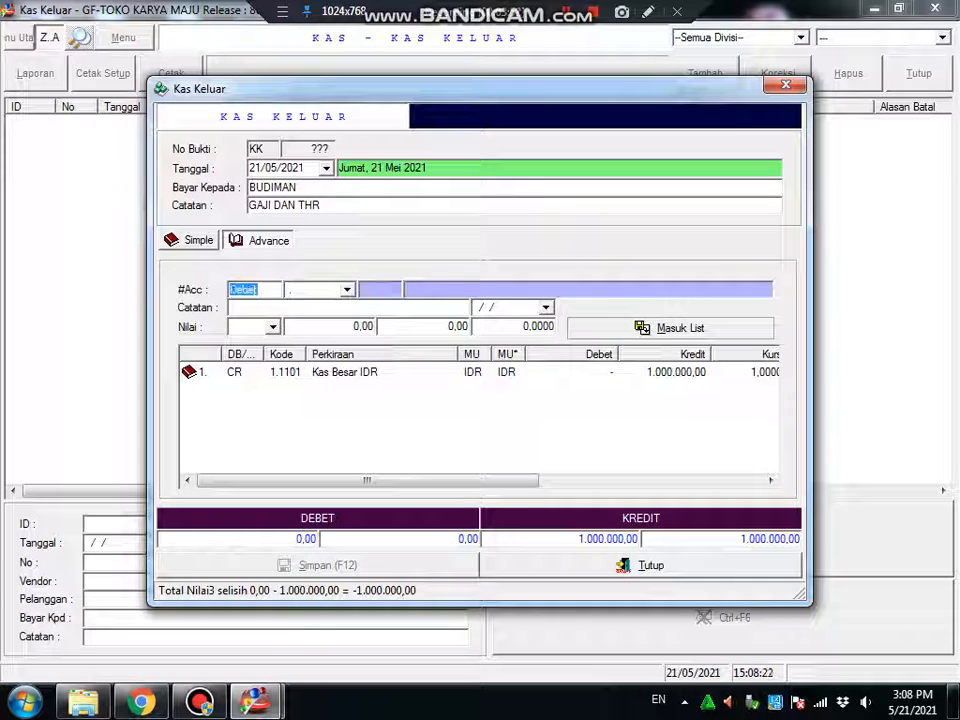
pyautogui.press('k')
pyautogui.press('k')
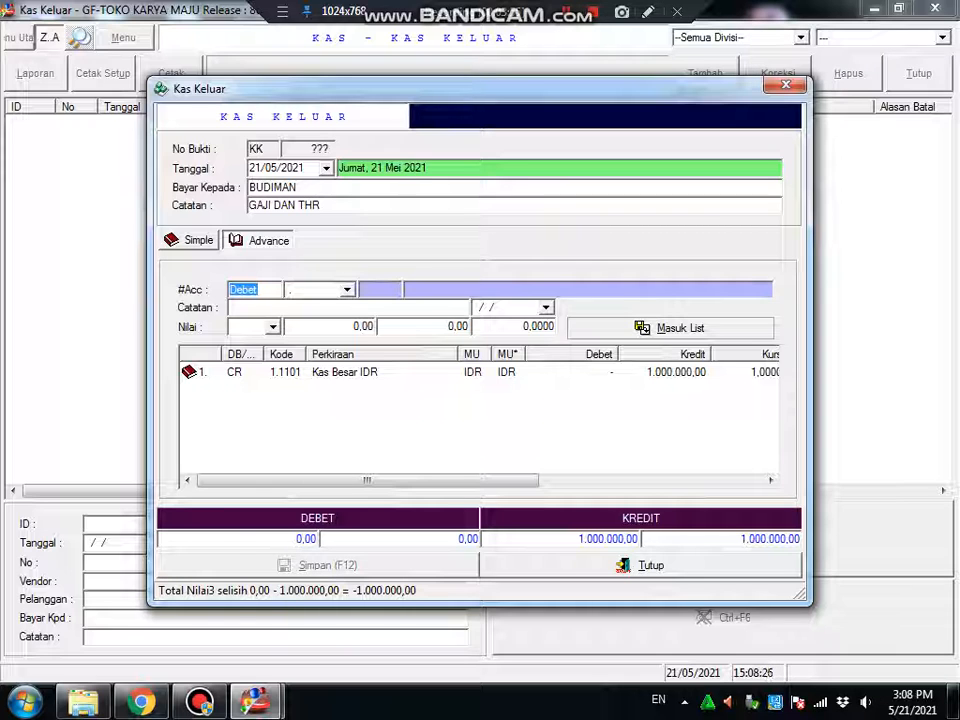
pyautogui.press('Tab')
pyautogui.write('BEB')
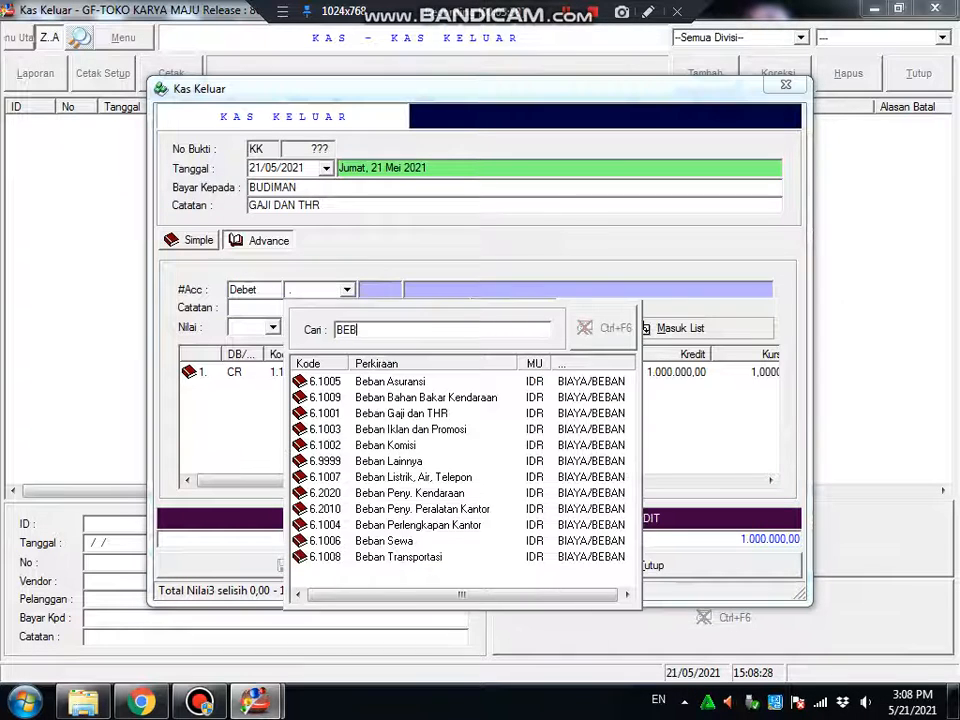
pyautogui.write('AN GAJI')
pyautogui.press('Return')
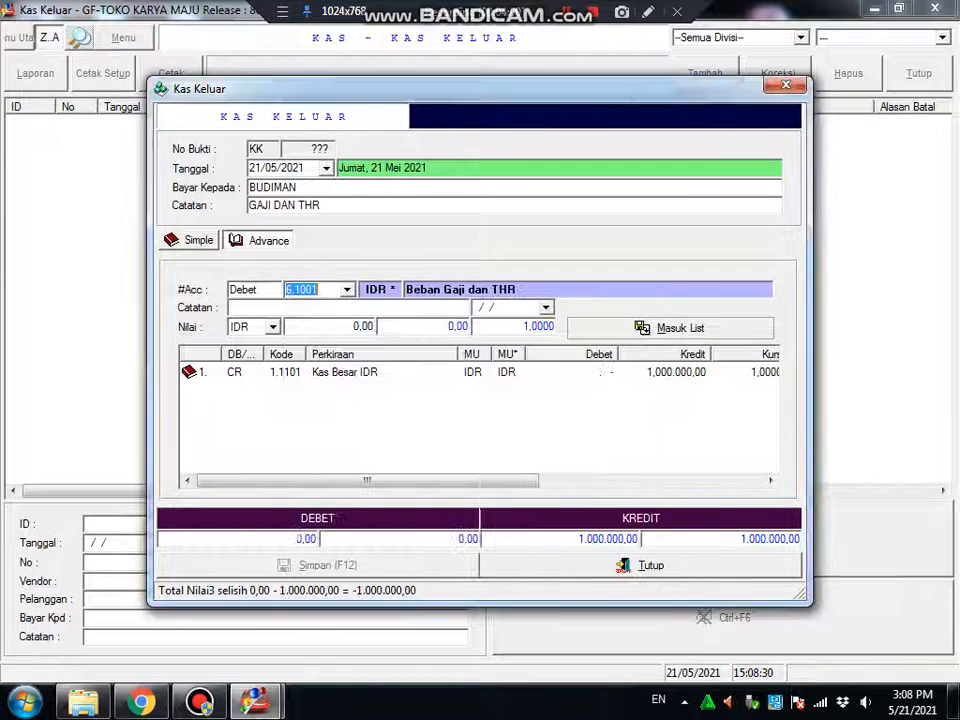
pyautogui.click(339, 329)
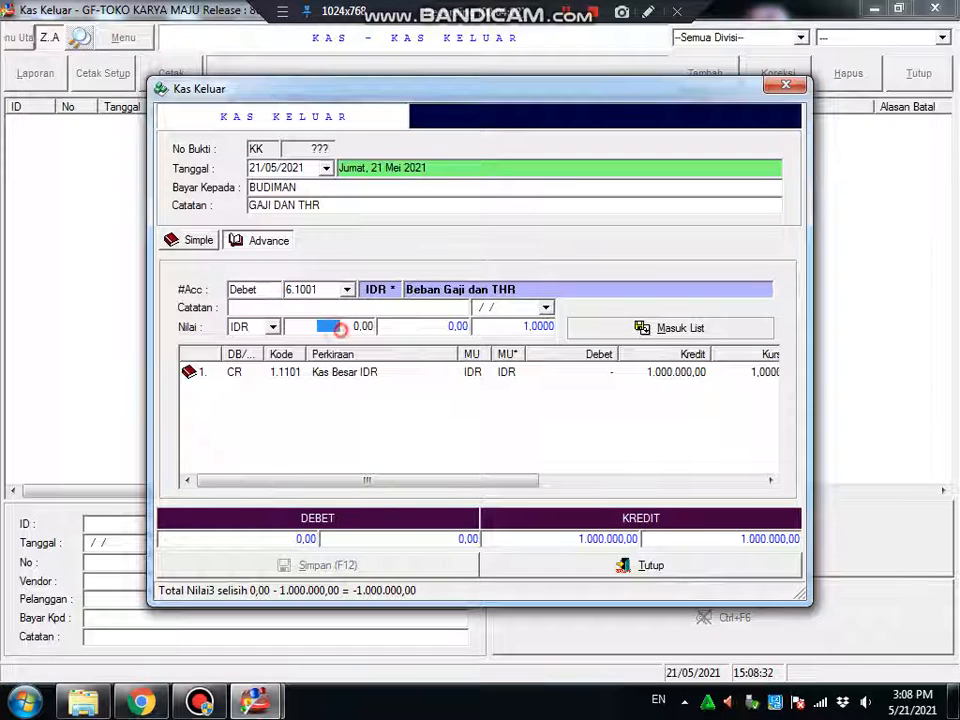
pyautogui.write('1.000.000')
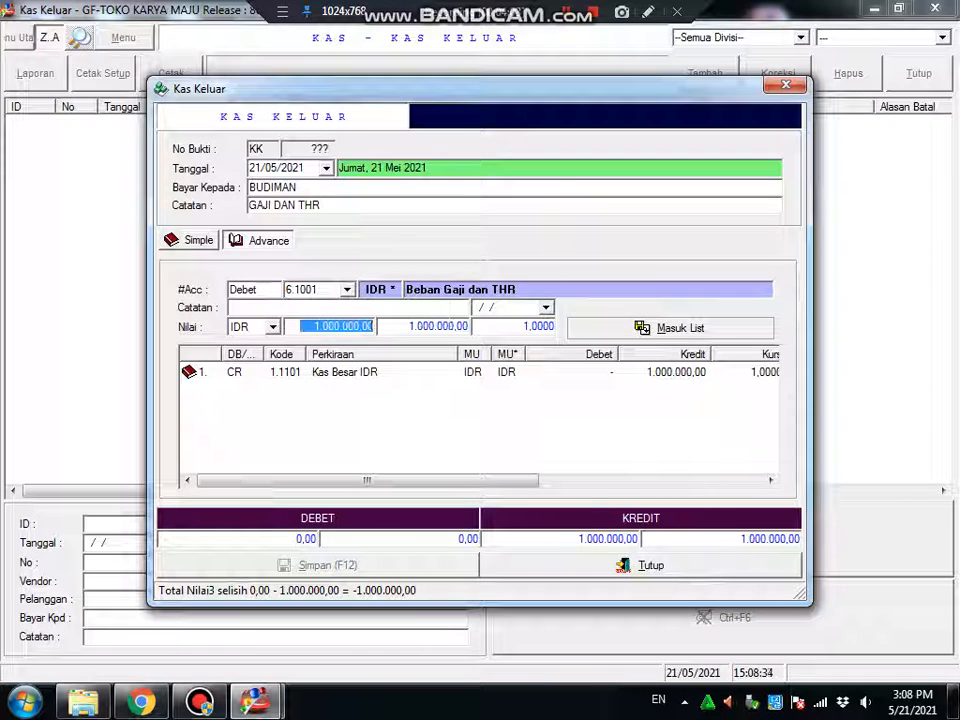
pyautogui.click(591, 326)
# Save the voucher without printing and close the cash-out windows
pyautogui.press('F12')
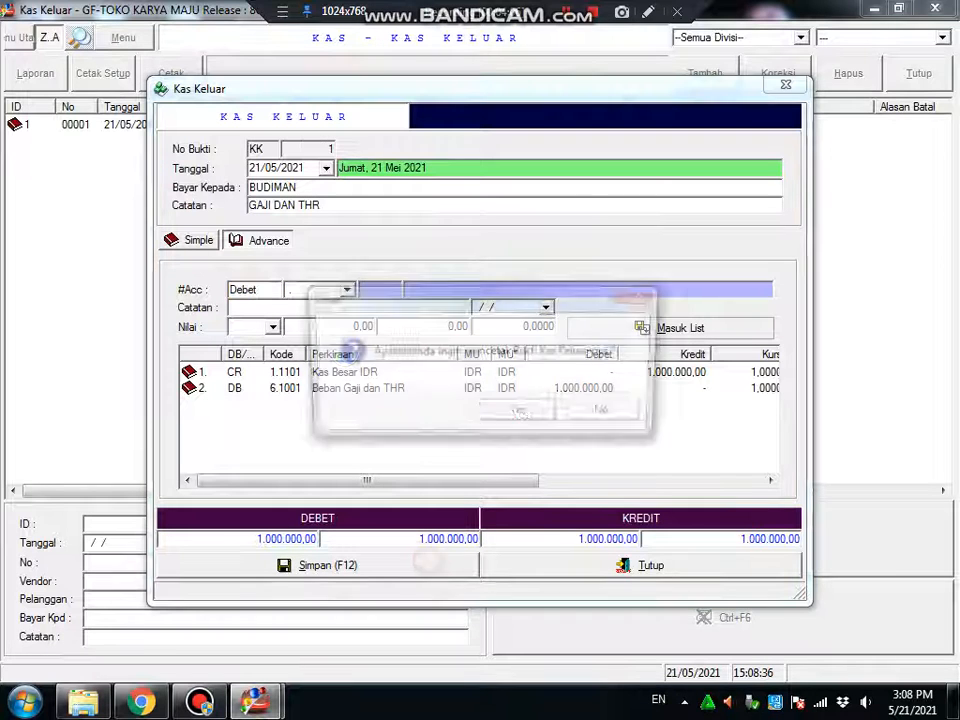
pyautogui.click(610, 414)
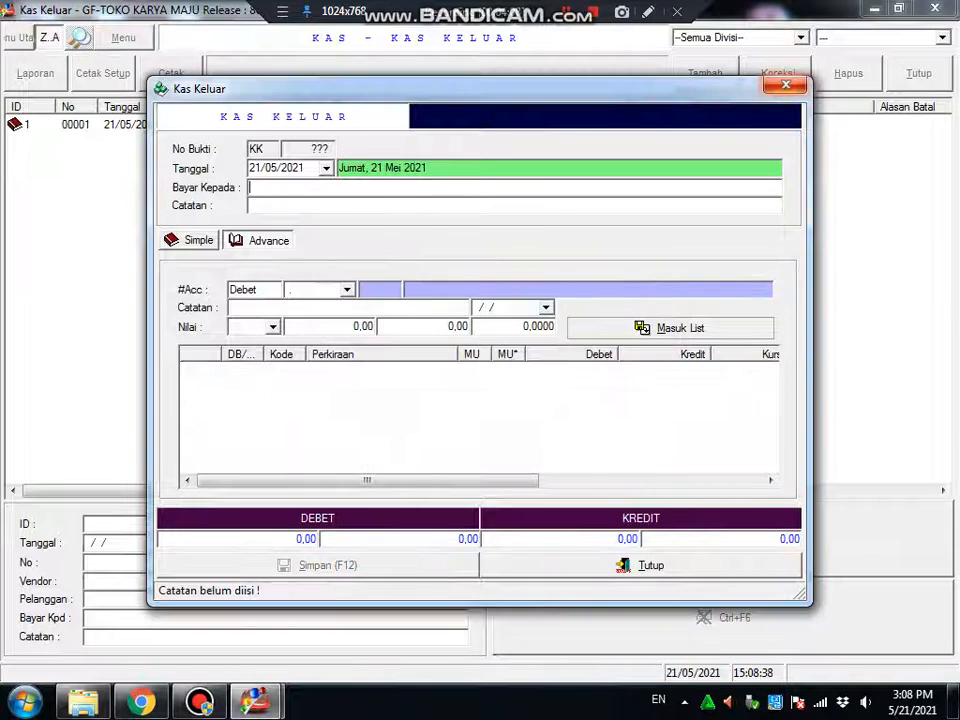
pyautogui.click(786, 86)
pyautogui.click(918, 75)
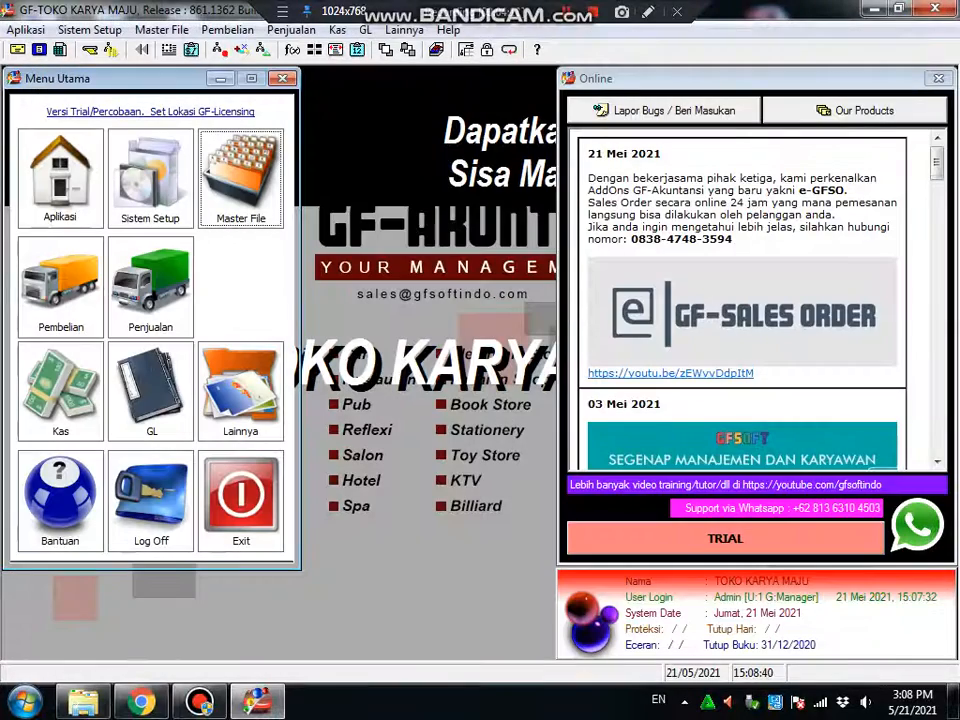
# Load the general ledger report for Kas Besar IDR (1.1101)
pyautogui.click(337, 30)
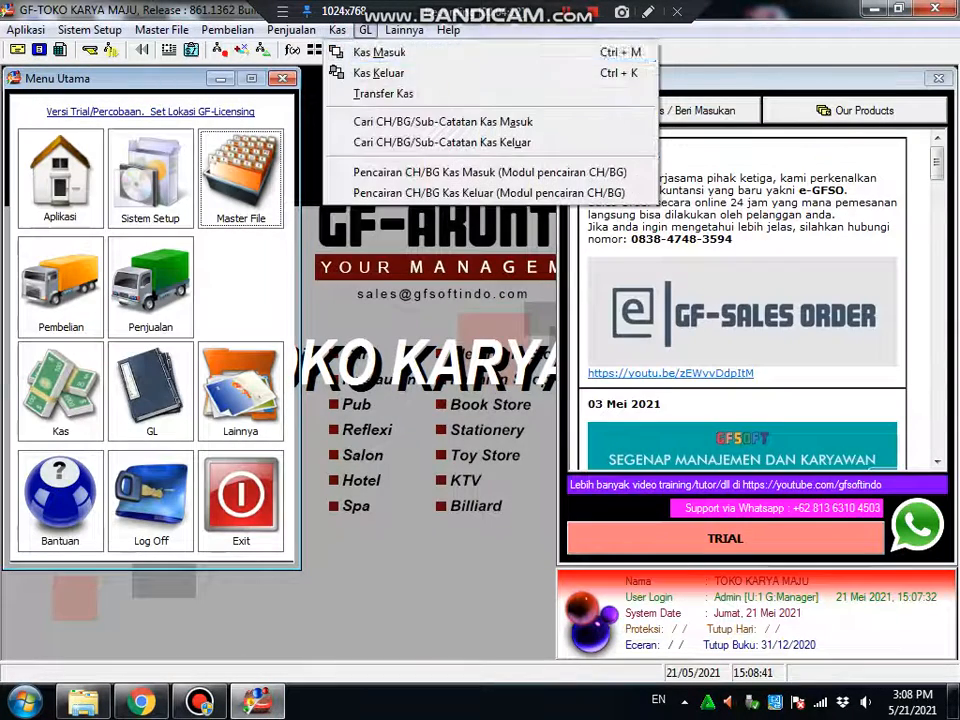
pyautogui.moveTo(365, 30)
pyautogui.click(395, 174)
pyautogui.click(192, 169)
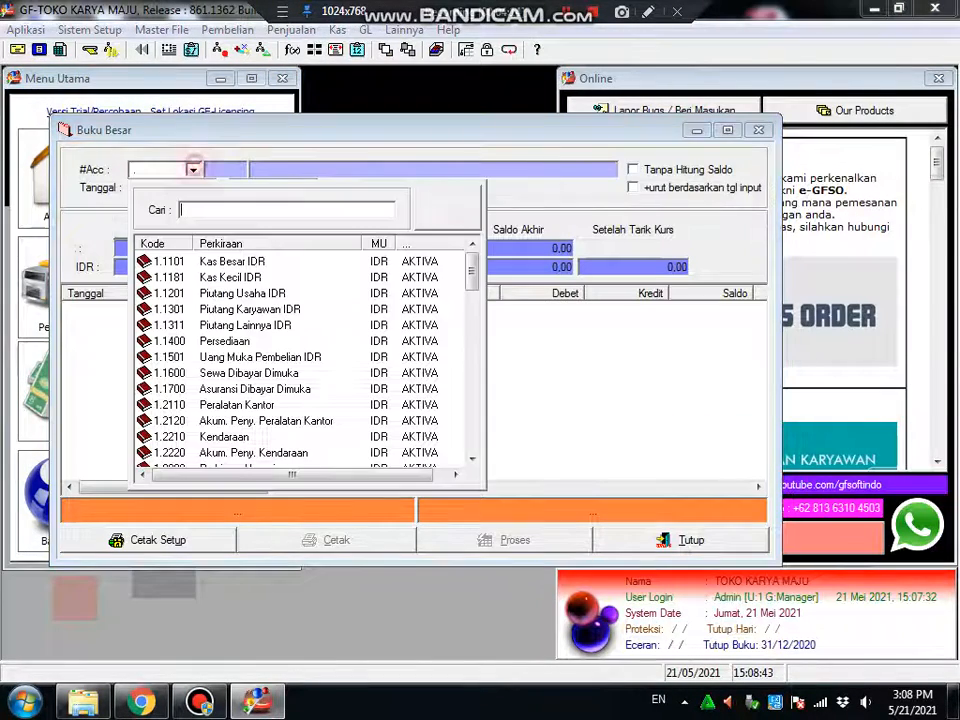
pyautogui.click(262, 260)
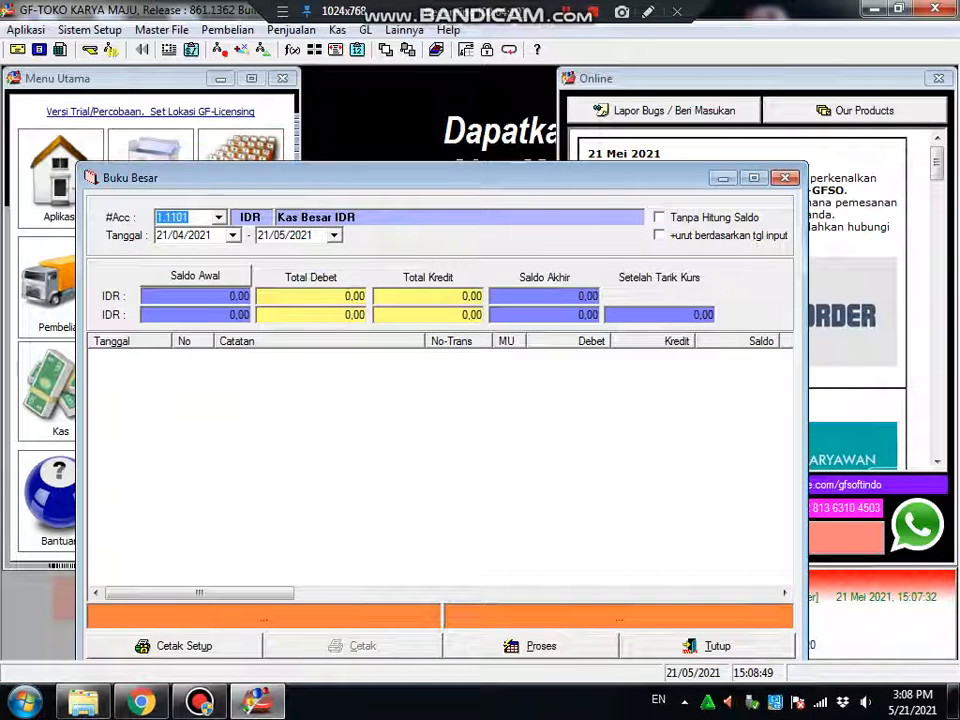
pyautogui.moveTo(420, 178); pyautogui.dragTo(417, 125)
pyautogui.click(478, 591)
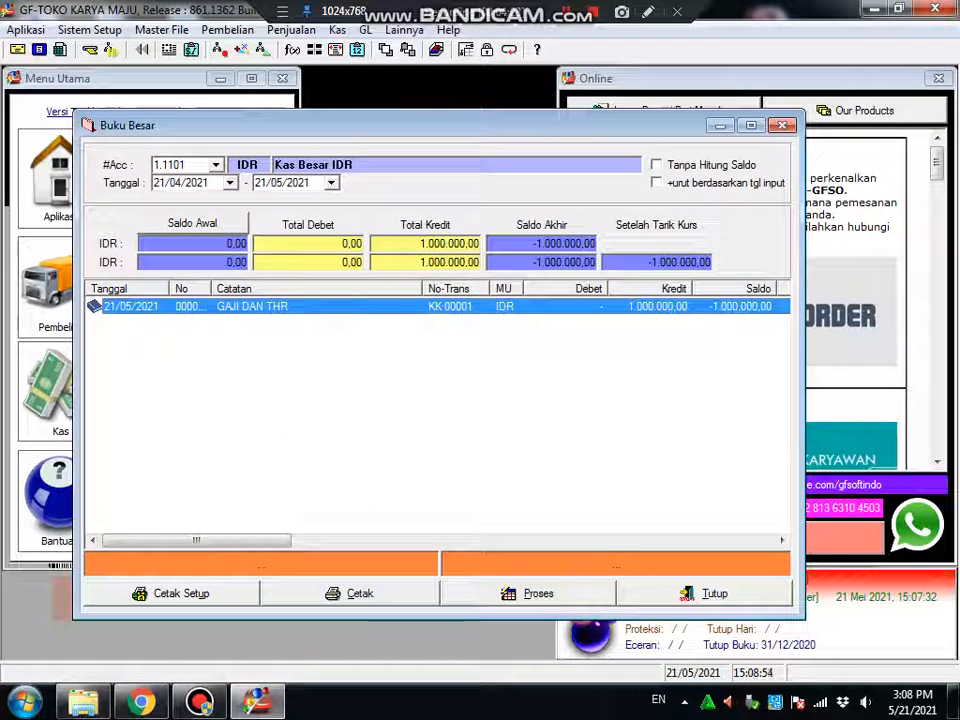
# Check the zero opening and -1.000.000,00 ending balances, then close and open system setup
pyautogui.click(553, 243)
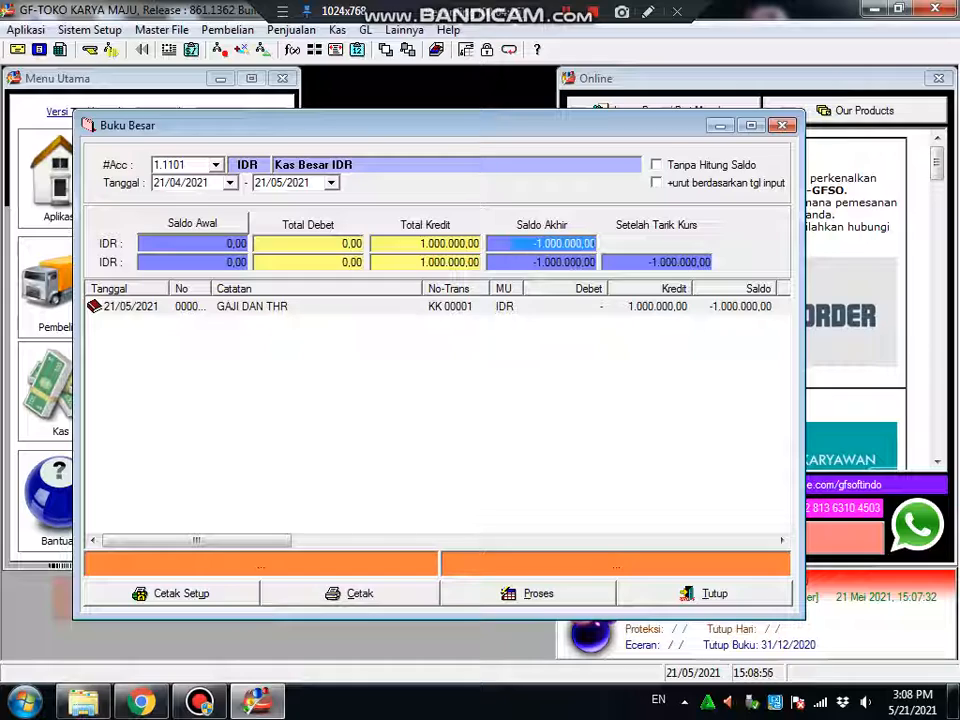
pyautogui.click(152, 243)
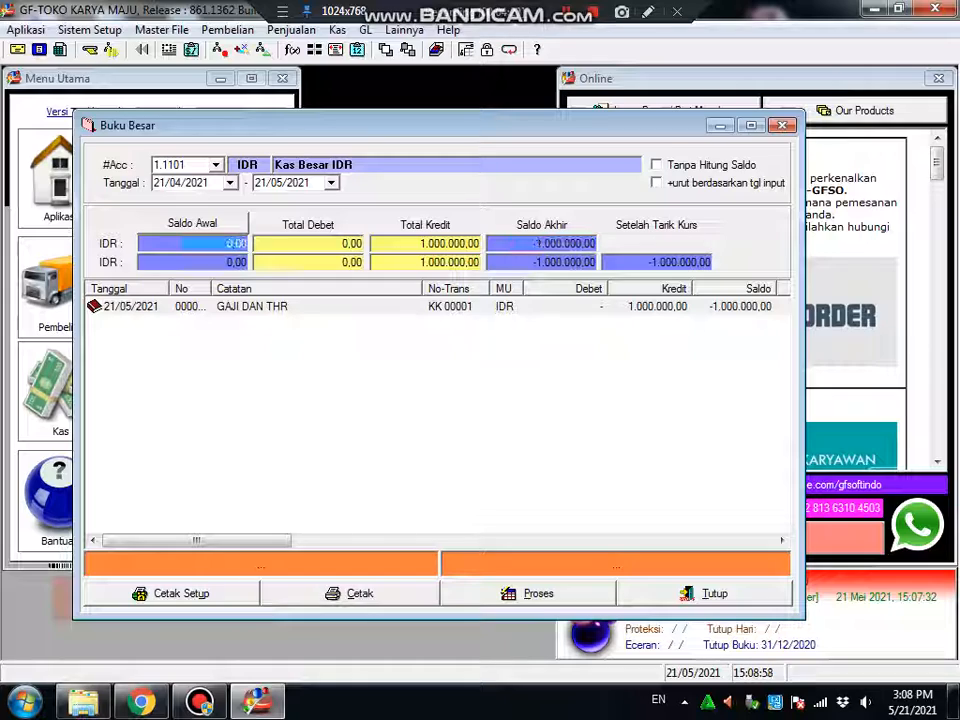
pyautogui.click(658, 588)
pyautogui.click(150, 180)
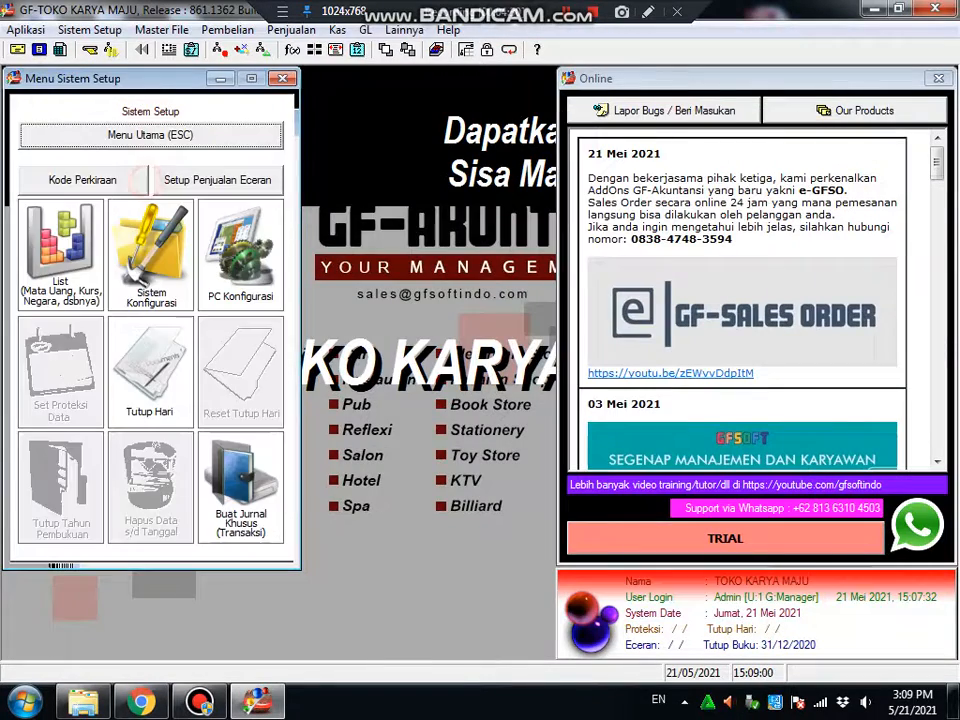
# Set the Kas Besar IDR (1.1101) opening balance to 50.000.000 and save it
pyautogui.click(82, 180)
pyautogui.doubleClick(343, 160)
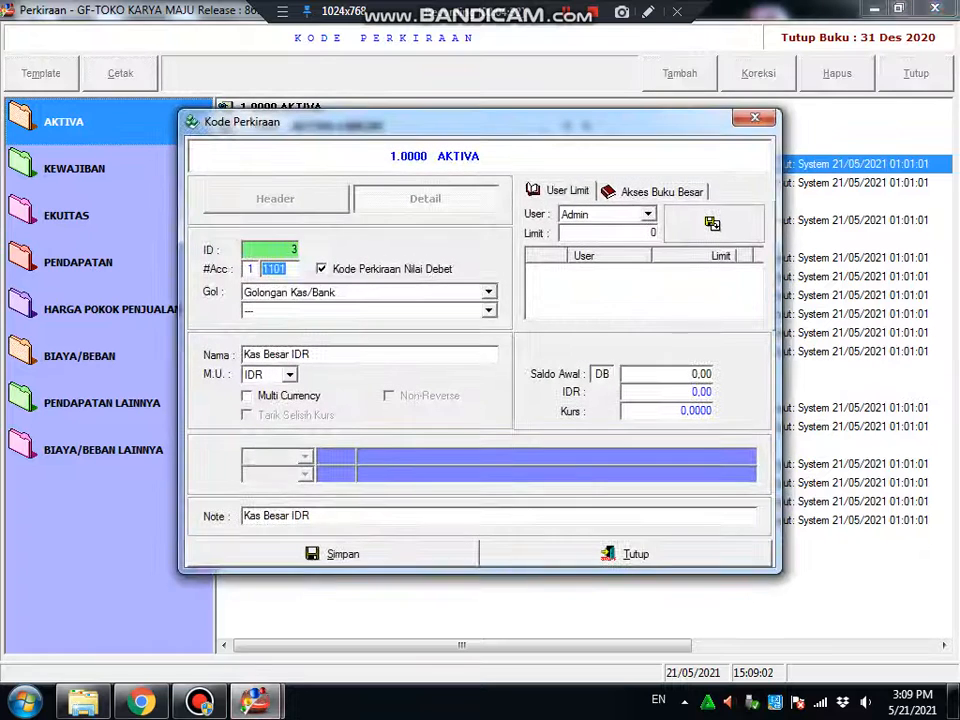
pyautogui.click(665, 374)
pyautogui.write('50.000.')
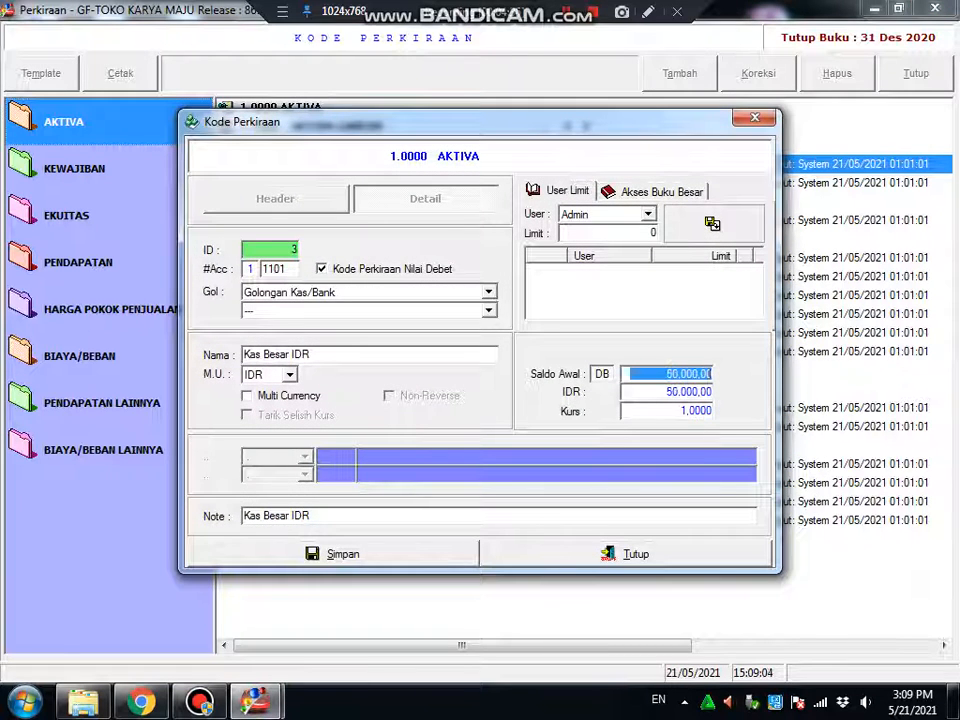
pyautogui.write('000')
pyautogui.press('BackSpace')
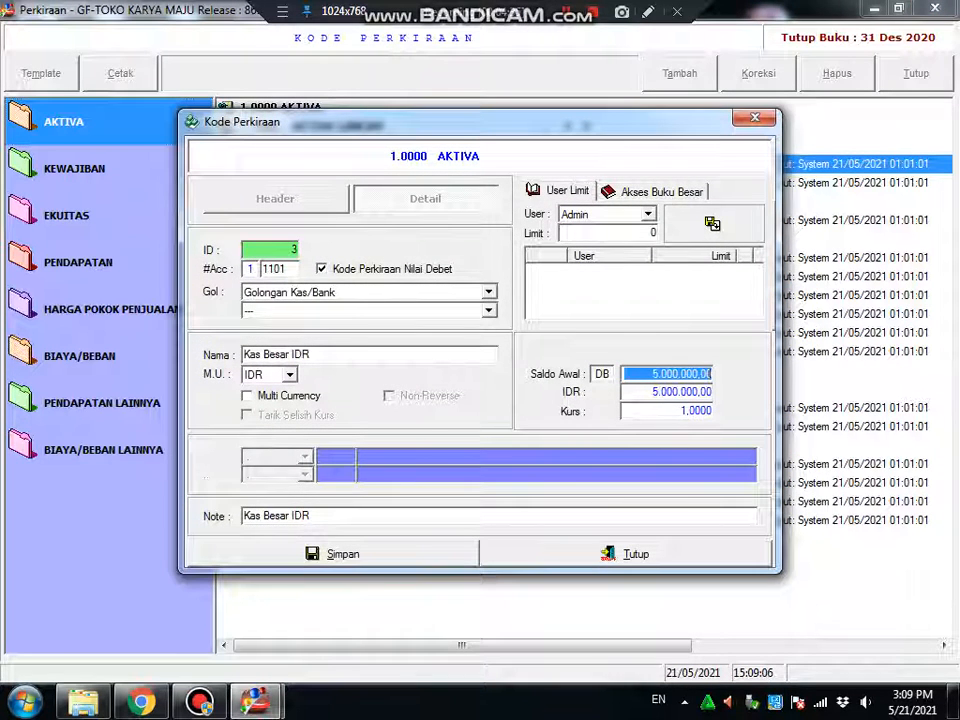
pyautogui.write('0')
pyautogui.click(421, 555)
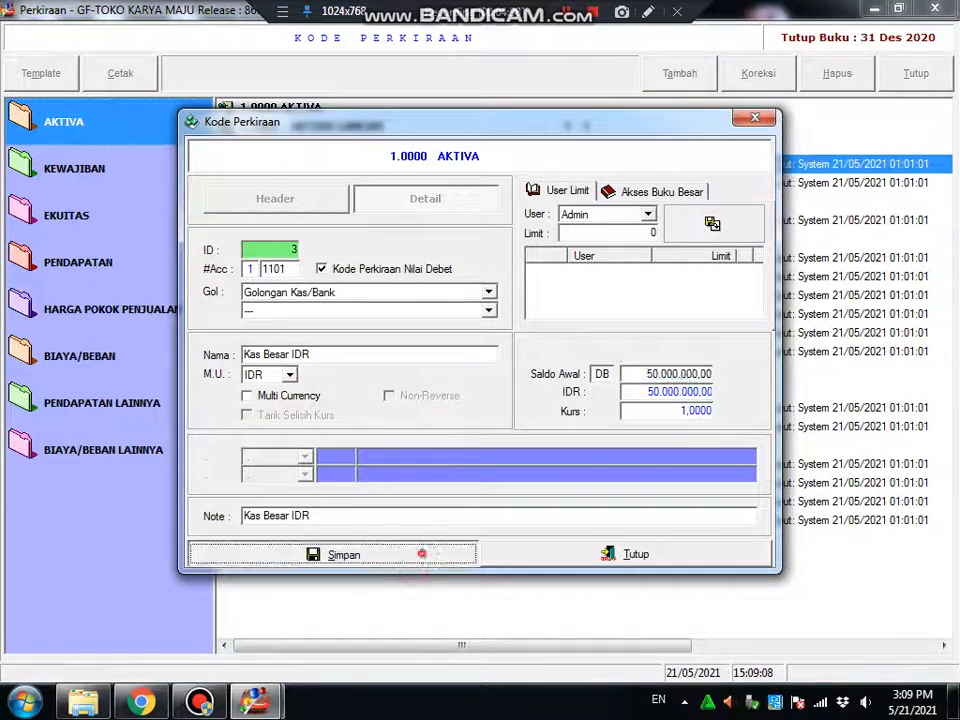
pyautogui.click(916, 73)
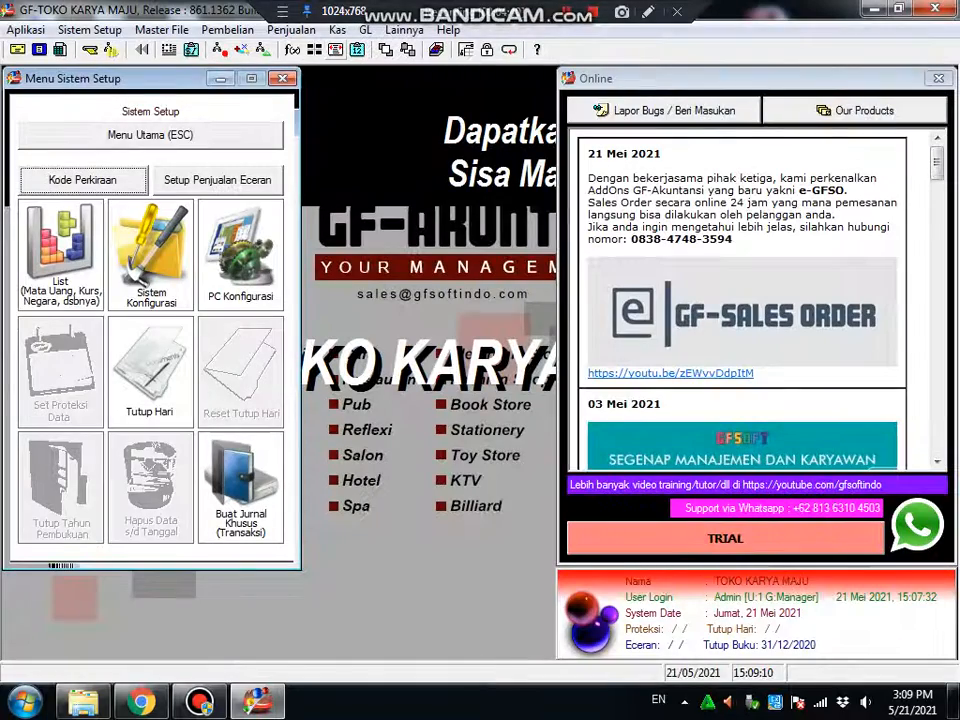
# Show the maximized Kas Besar IDR ledger, now ending at 49.000.000,00
pyautogui.click(365, 30)
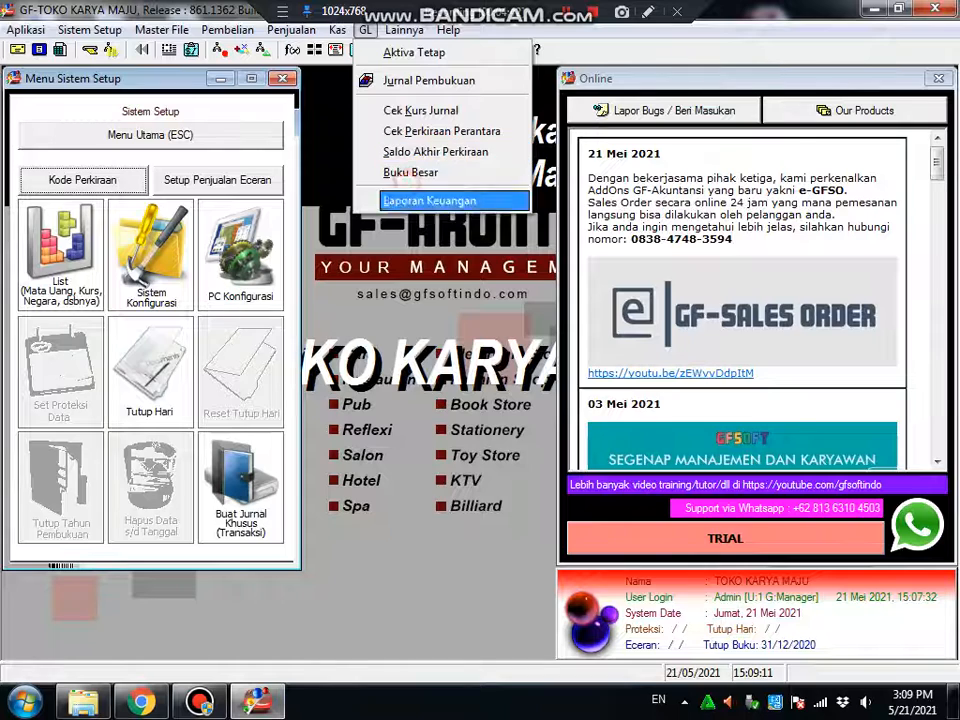
pyautogui.click(406, 175)
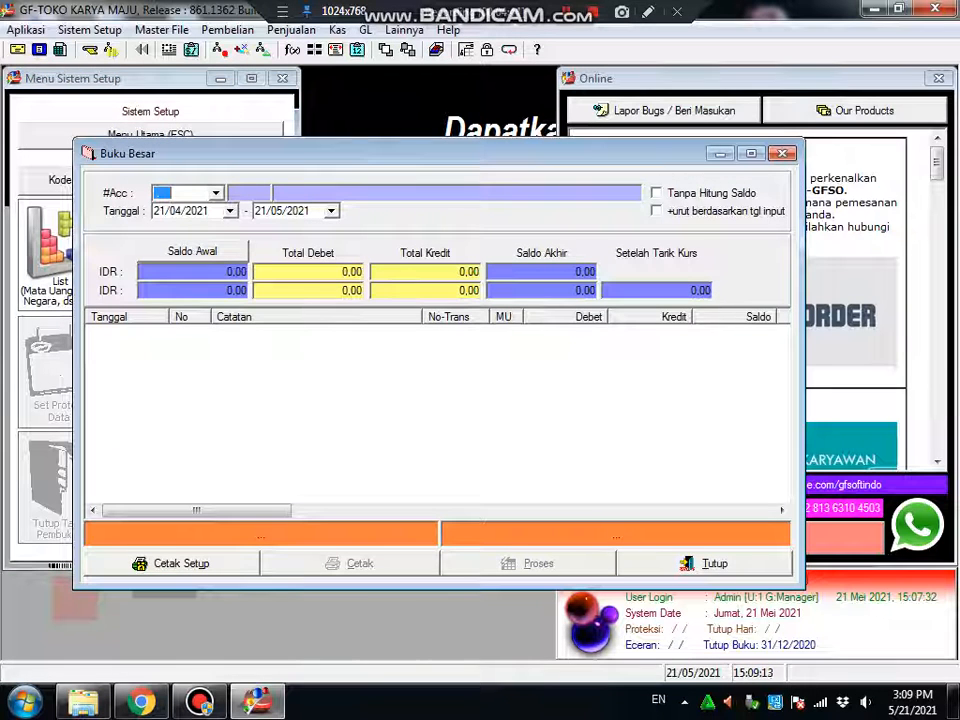
pyautogui.write('KAS')
pyautogui.press('Return')
pyautogui.press('Return')
pyautogui.press('Return')
pyautogui.press('Return')
pyautogui.press('Return')
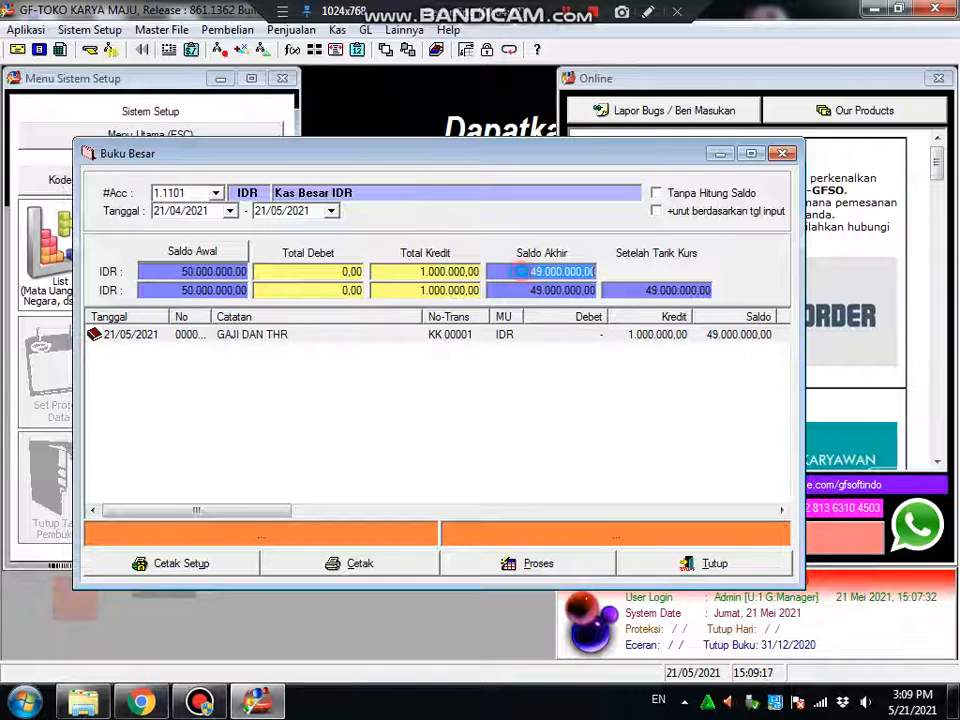
pyautogui.click(753, 153)
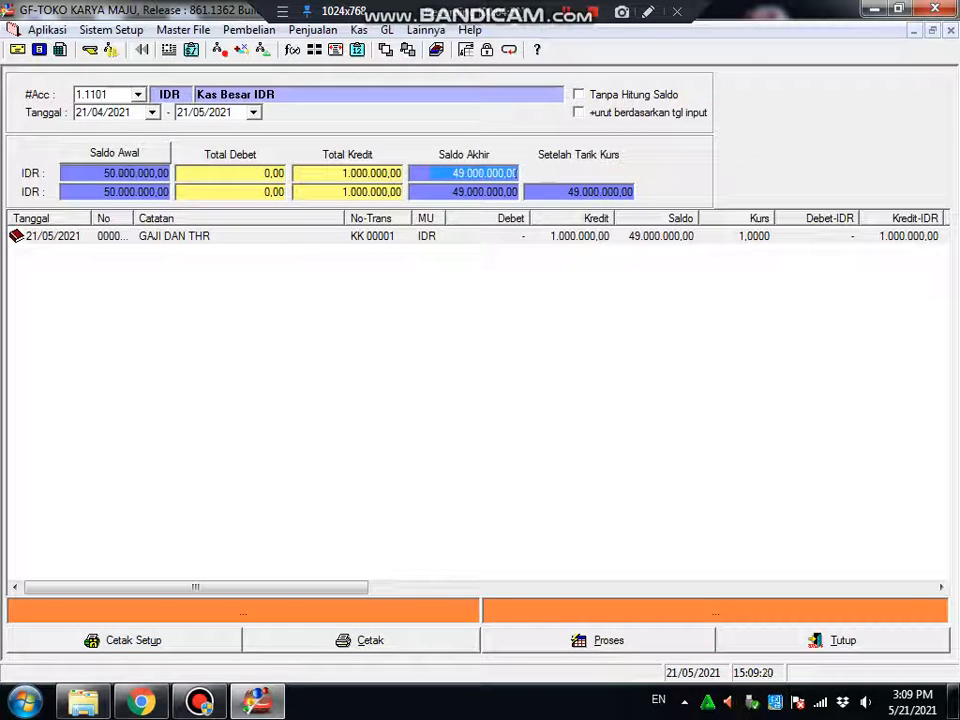